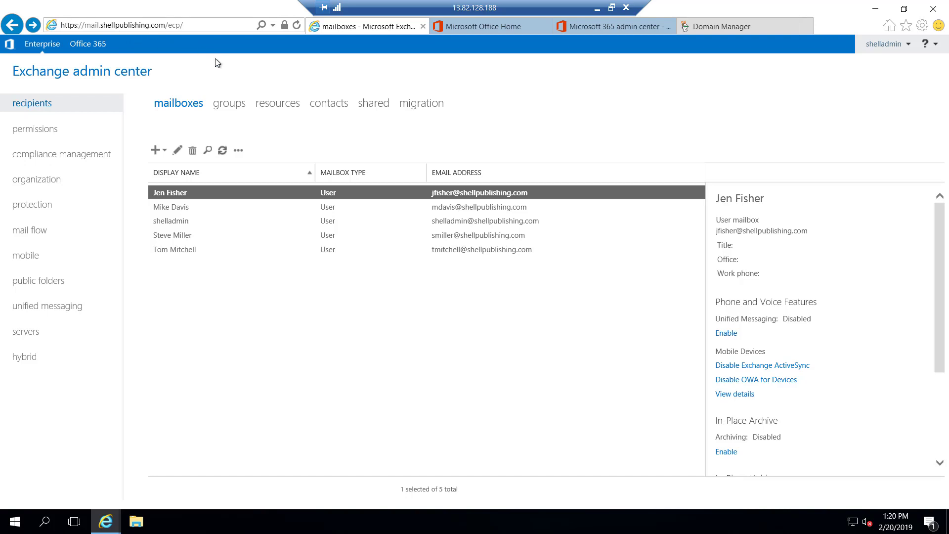
- From the hybrid setup page, sign in to Office 365 so hybrid configuration can begin
{"action": "left_click", "coordinate": [23, 357]}
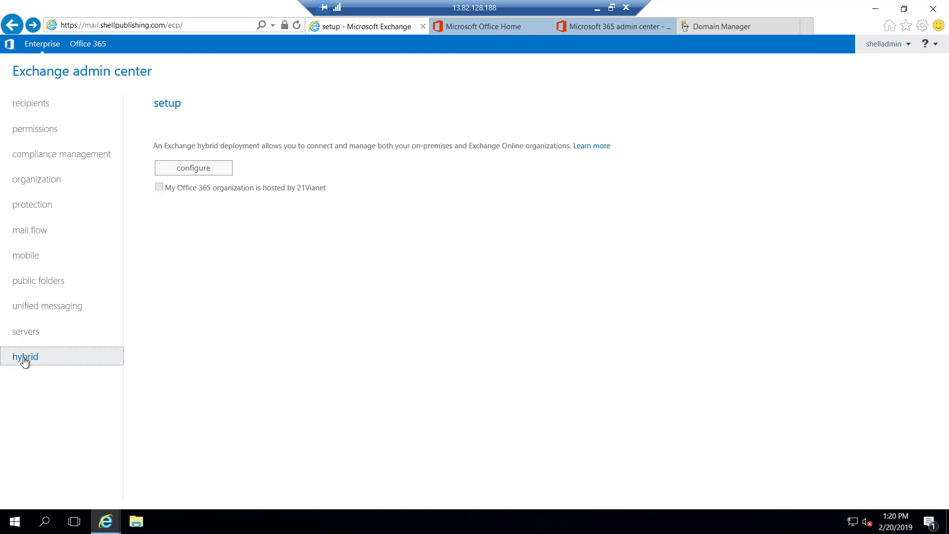
{"action": "left_click", "coordinate": [212, 170]}
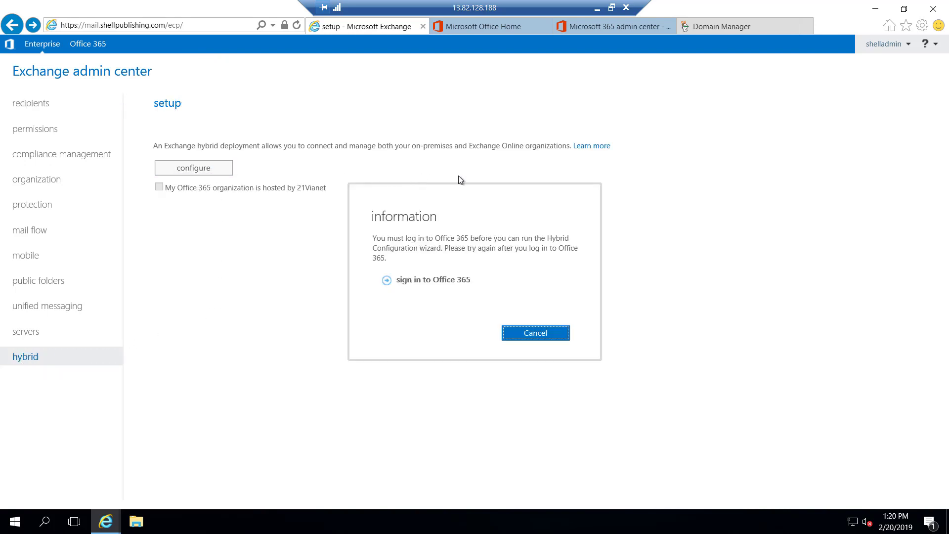
{"action": "left_click", "coordinate": [439, 281]}
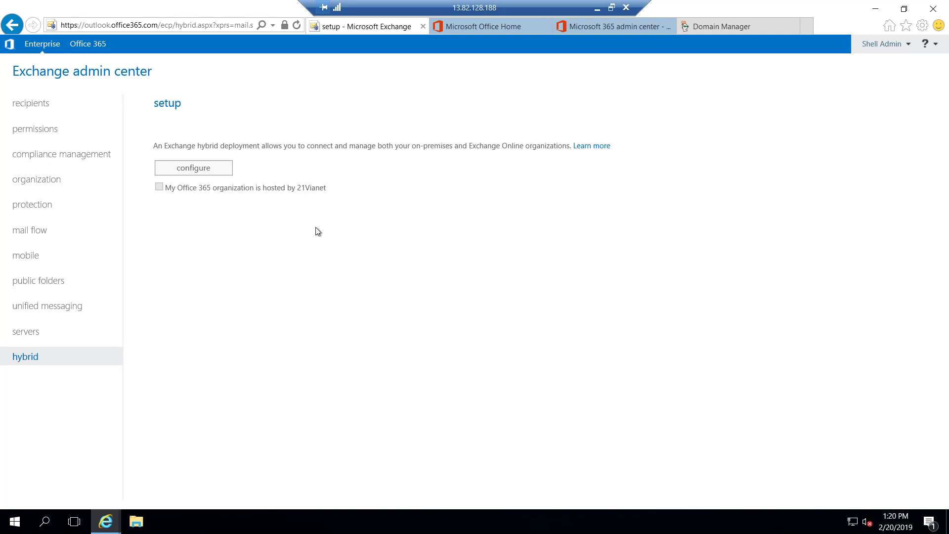
- Download, install and run the Hybrid Configuration Wizard, approving it with administrator rights
{"action": "left_click", "coordinate": [210, 168]}
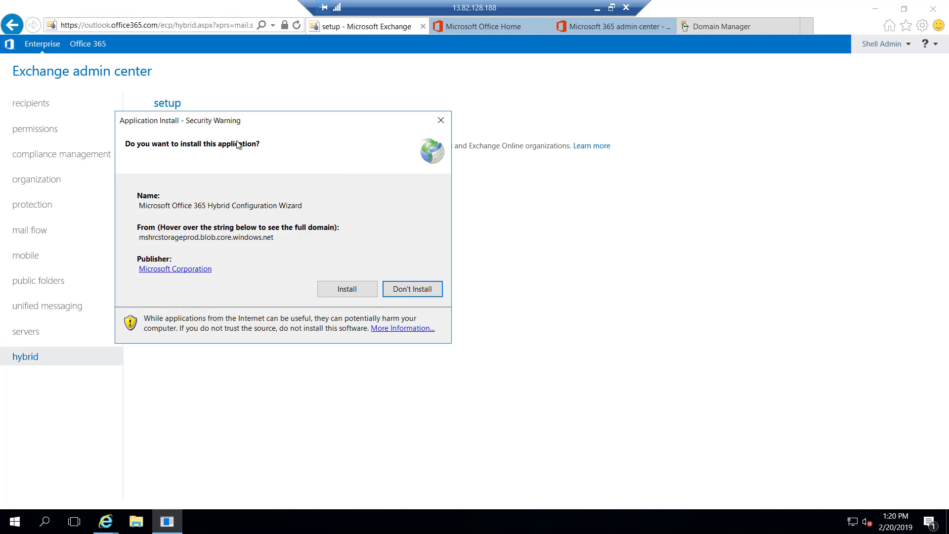
{"action": "left_click", "coordinate": [348, 293]}
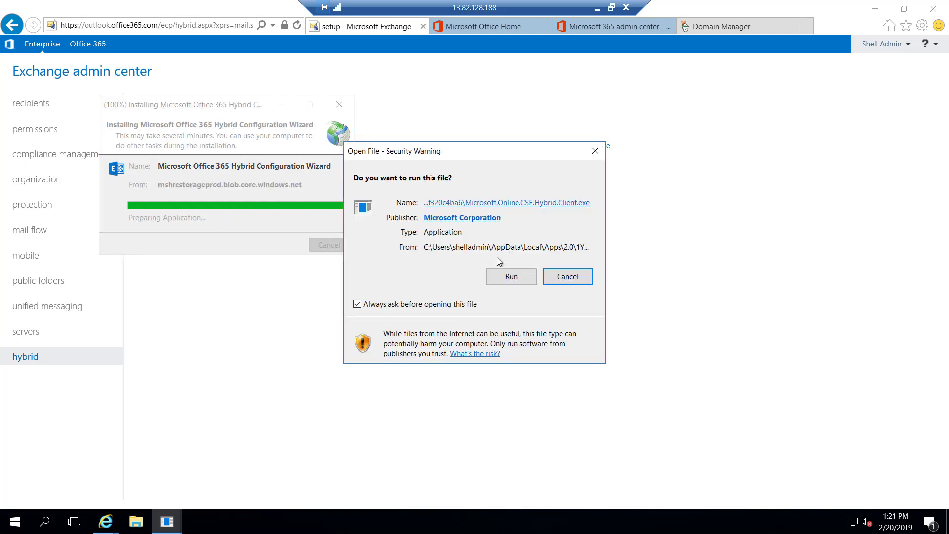
{"action": "left_click", "coordinate": [502, 275]}
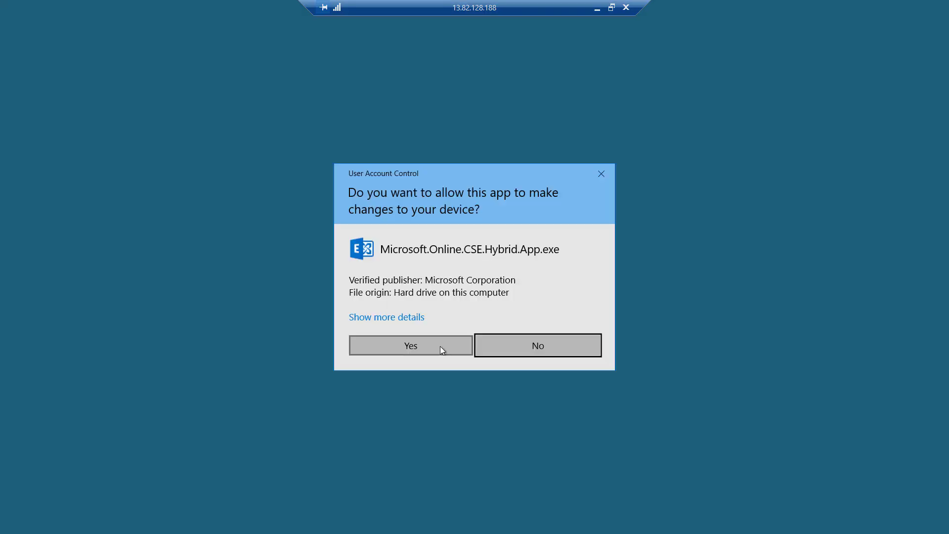
{"action": "left_click", "coordinate": [440, 346]}
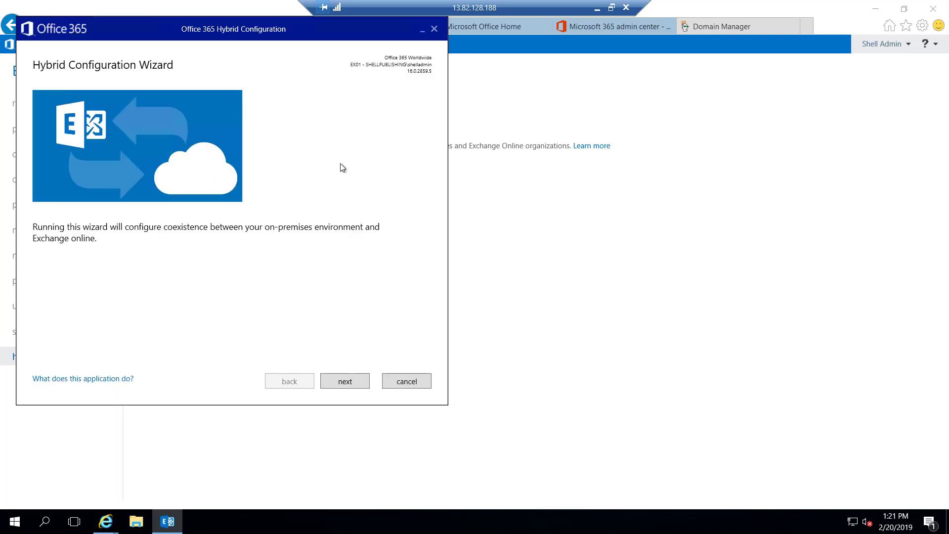
- Continue past the wizard introduction to the On-premises Exchange Server Organization page showing EX01
{"action": "left_click", "coordinate": [360, 385]}
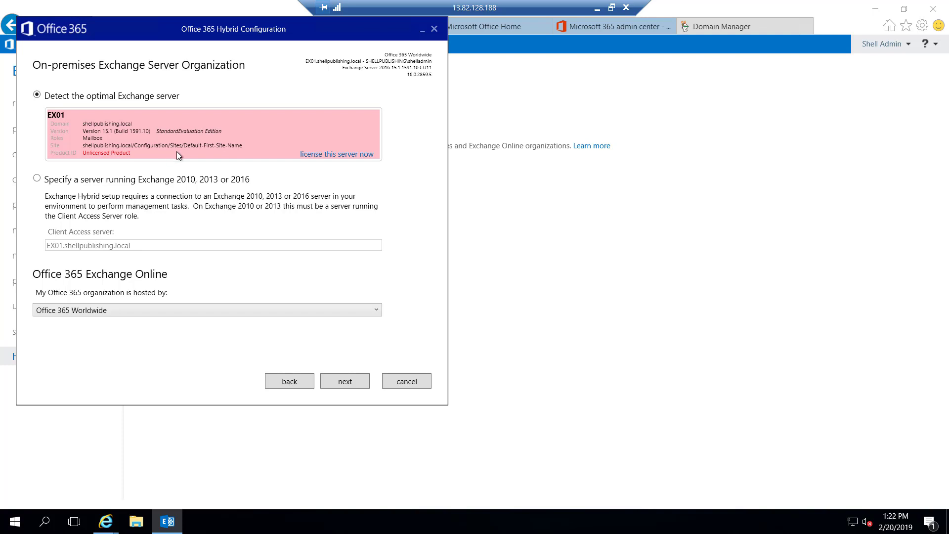
- License EX01 by signing in with the Office 365 admin account's e-mail and password
{"action": "left_click", "coordinate": [319, 155]}
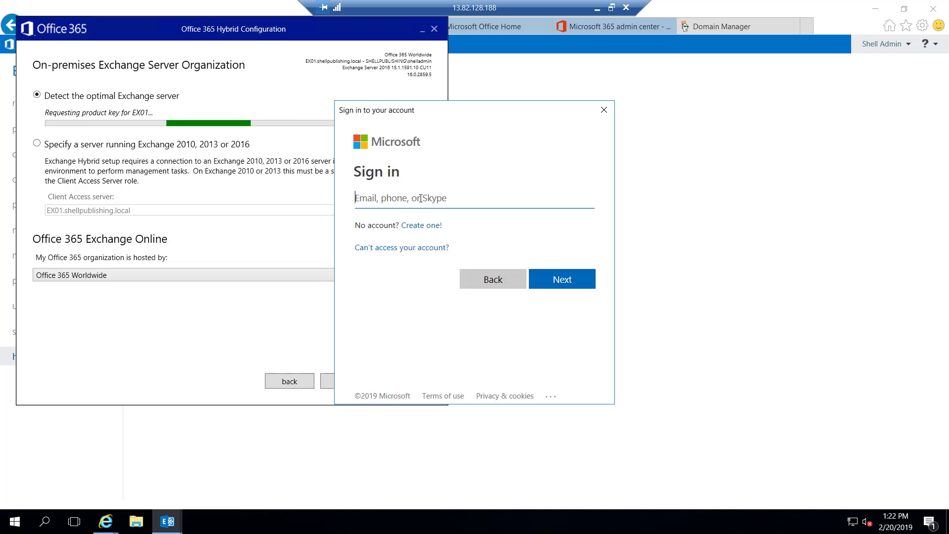
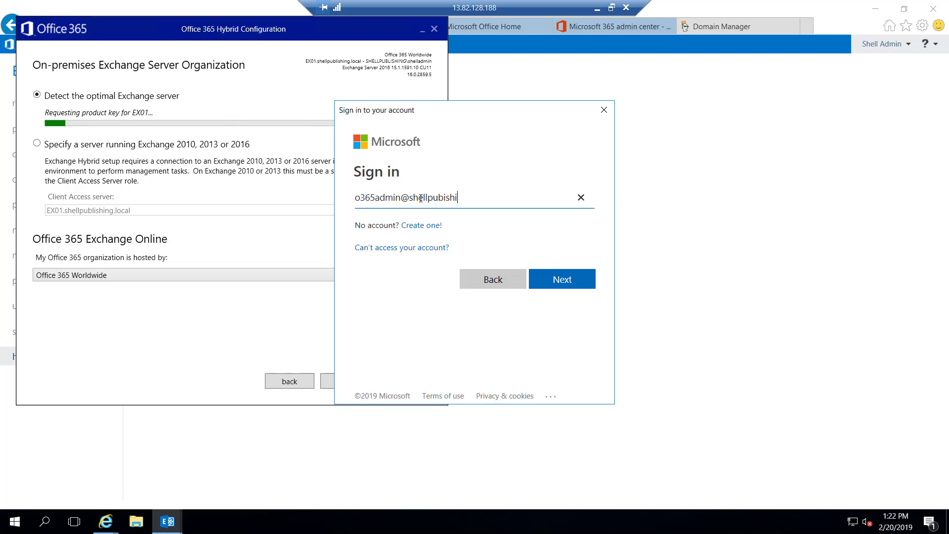
{"action": "key", "text": "Return"}
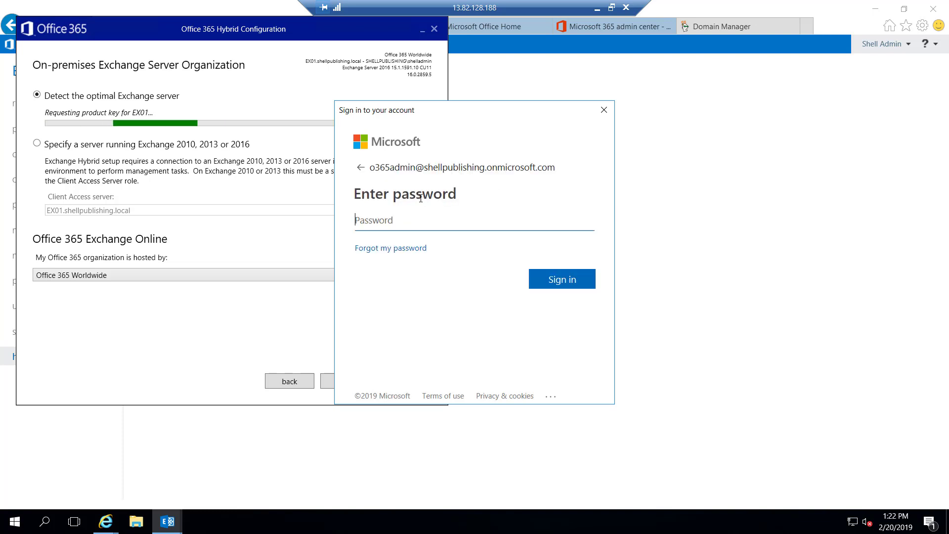
{"action": "type", "text": "••••••••••••"}
{"action": "key", "text": "Return"}
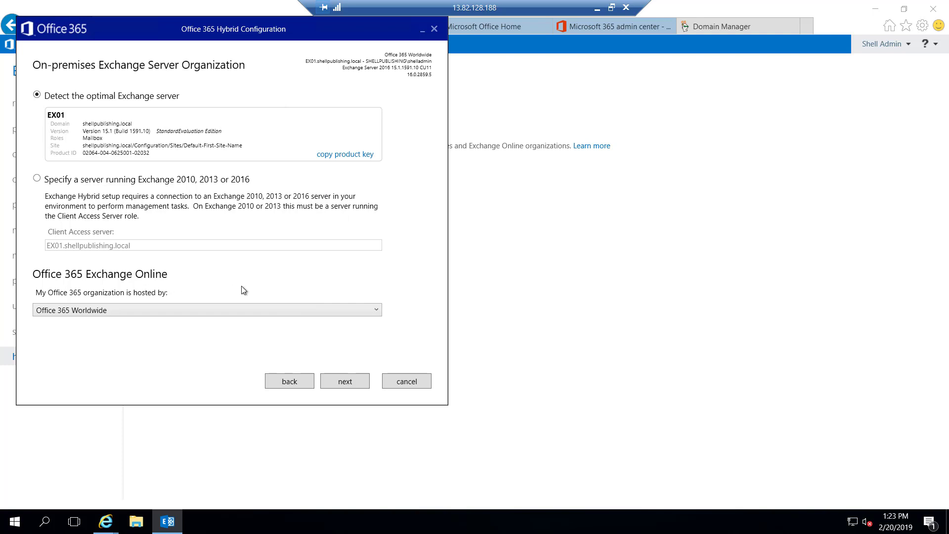
- Keep Office 365 Worldwide as the hosting location and continue to the credentials page
{"action": "left_click", "coordinate": [376, 311]}
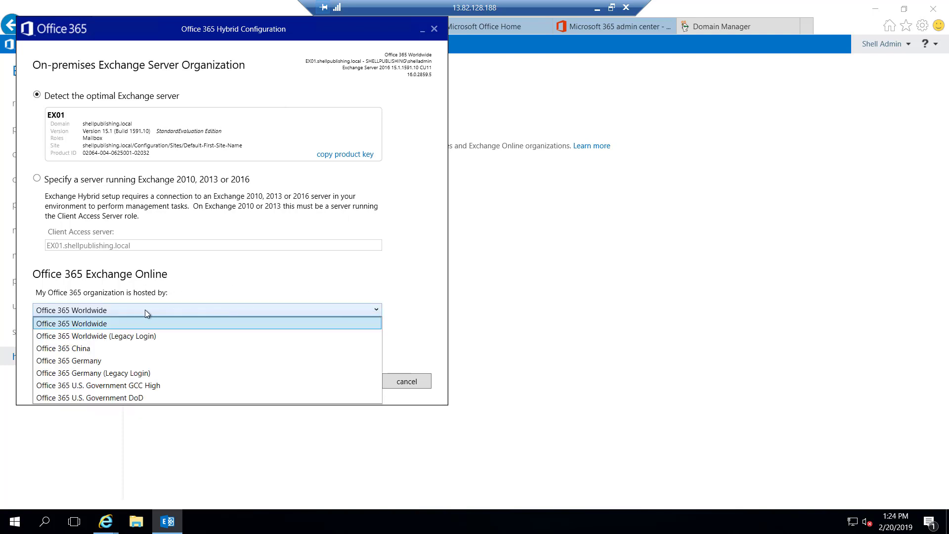
{"action": "key", "text": "Down"}
{"action": "key", "text": "Down"}
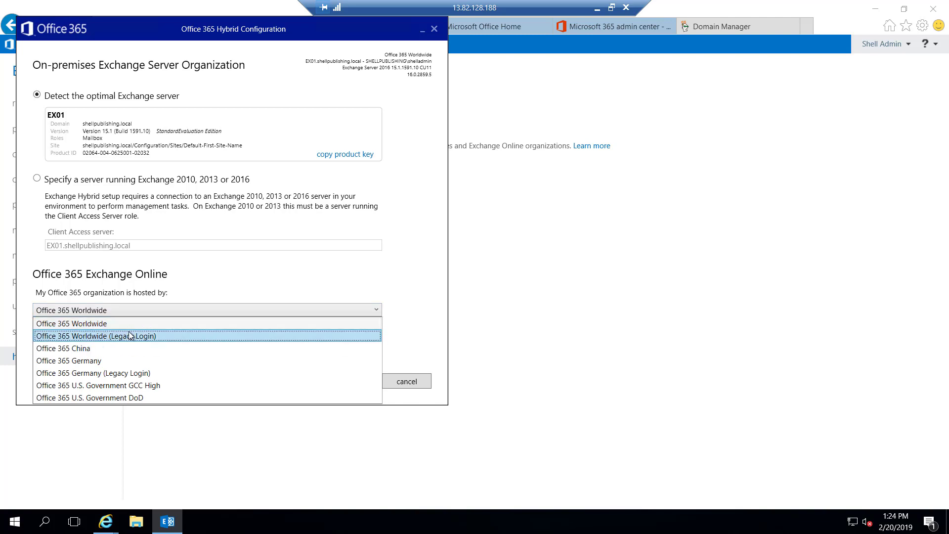
{"action": "left_click", "coordinate": [126, 323]}
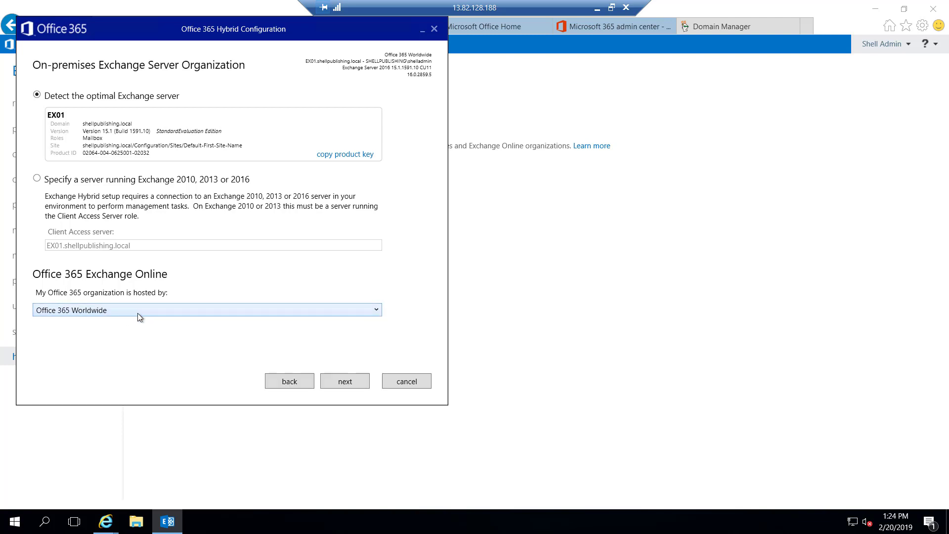
{"action": "left_click", "coordinate": [346, 382]}
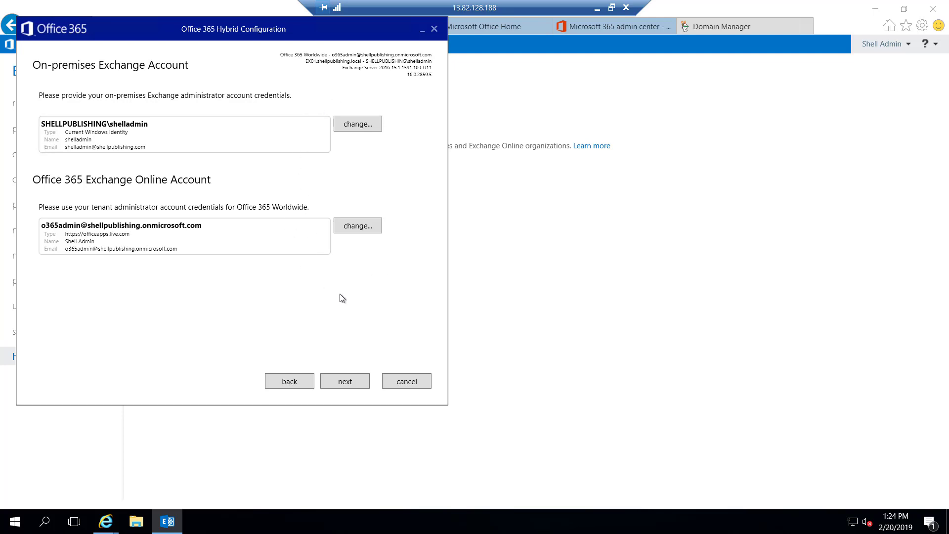
- Accept the on-premises and tenant admin credentials, then pass the succeeded configuration check
{"action": "left_click", "coordinate": [351, 383]}
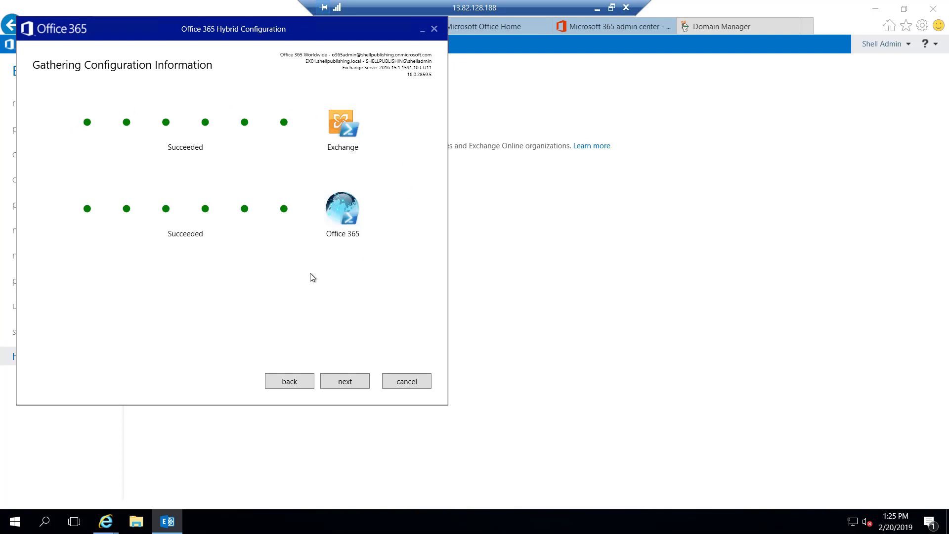
{"action": "left_click", "coordinate": [357, 384]}
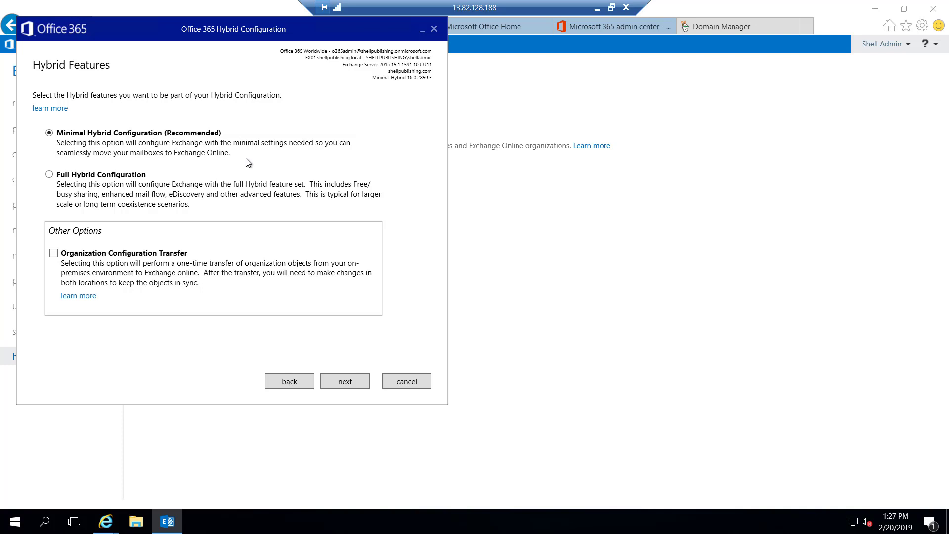
- Select Full Hybrid Configuration instead of Minimal Hybrid Configuration on the Hybrid Features page
{"action": "left_click", "coordinate": [49, 174]}
- Read the Organization Configuration Transfer docs, then return to the wizard to enable that option
{"action": "left_click", "coordinate": [85, 297]}
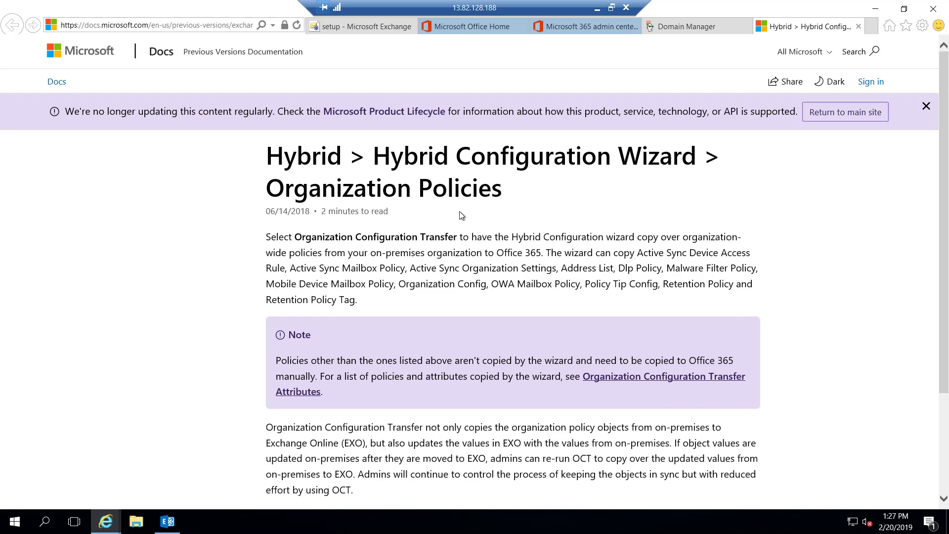
{"action": "scroll", "coordinate": [460, 212], "scroll_direction": "down", "scroll_amount": 3}
{"action": "scroll", "coordinate": [460, 211], "scroll_direction": "up", "scroll_amount": 3}
{"action": "scroll", "coordinate": [474, 241], "scroll_direction": "down", "scroll_amount": 6}
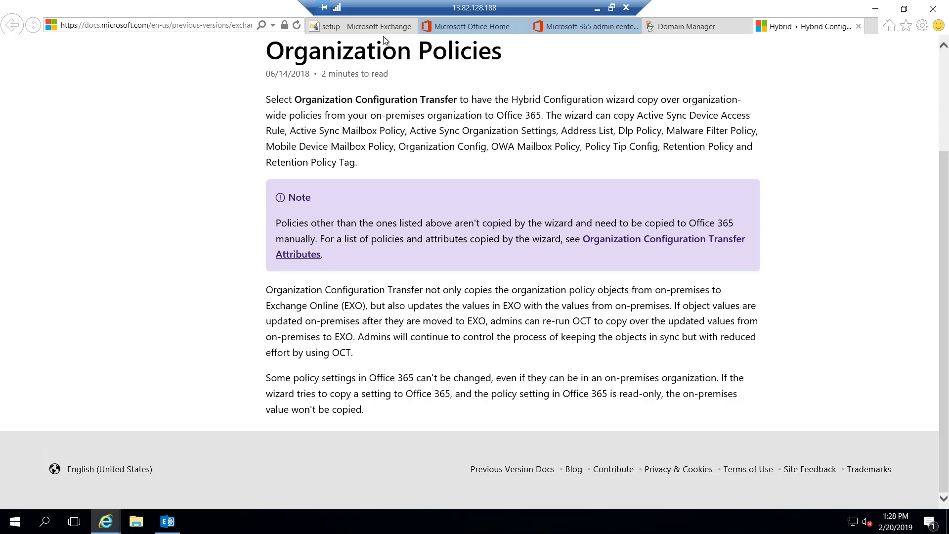
{"action": "left_click", "coordinate": [170, 525]}
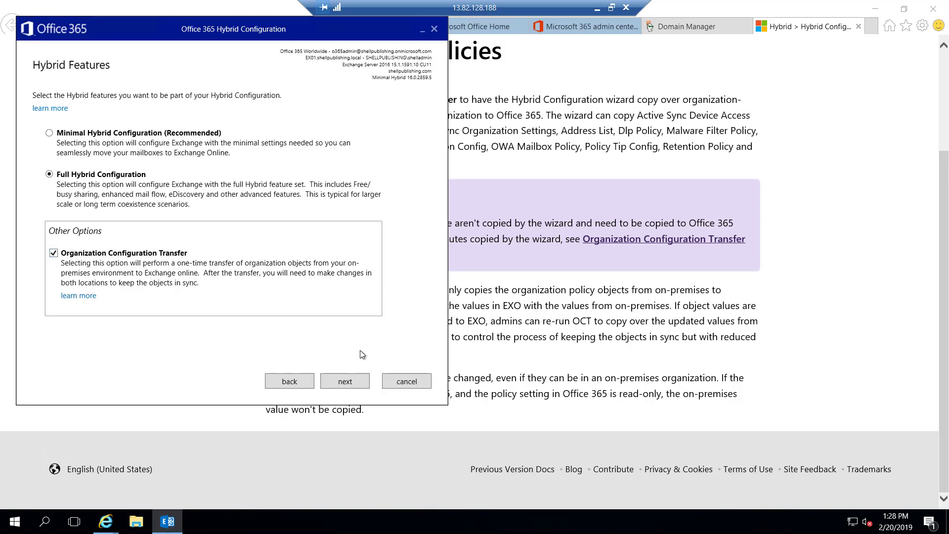
- Advance from Hybrid Features to the Federation Trust page, which shows no trust enabled
{"action": "left_click", "coordinate": [354, 381]}
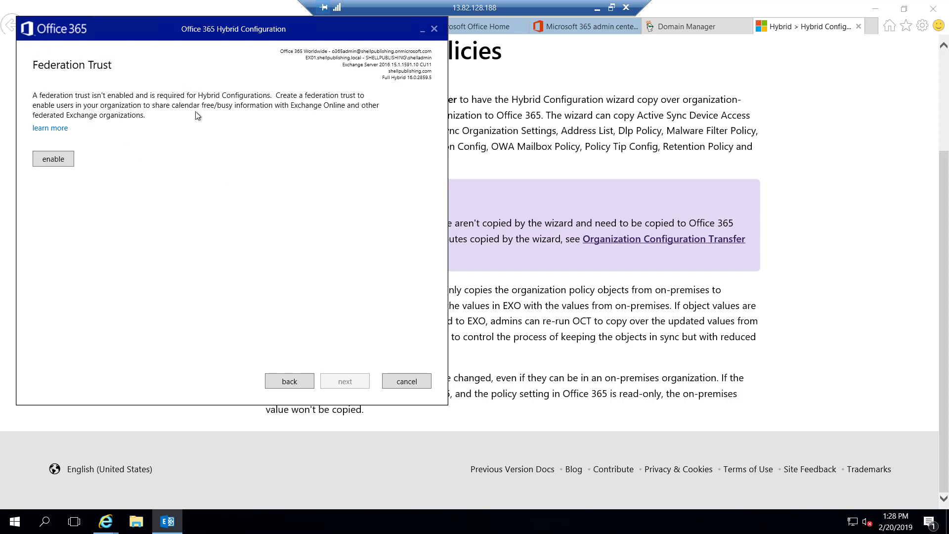
- Enable the federation trust, copy the shellpublishing.com TXT token, and switch to GoDaddy DNS Management
{"action": "left_click", "coordinate": [53, 159]}
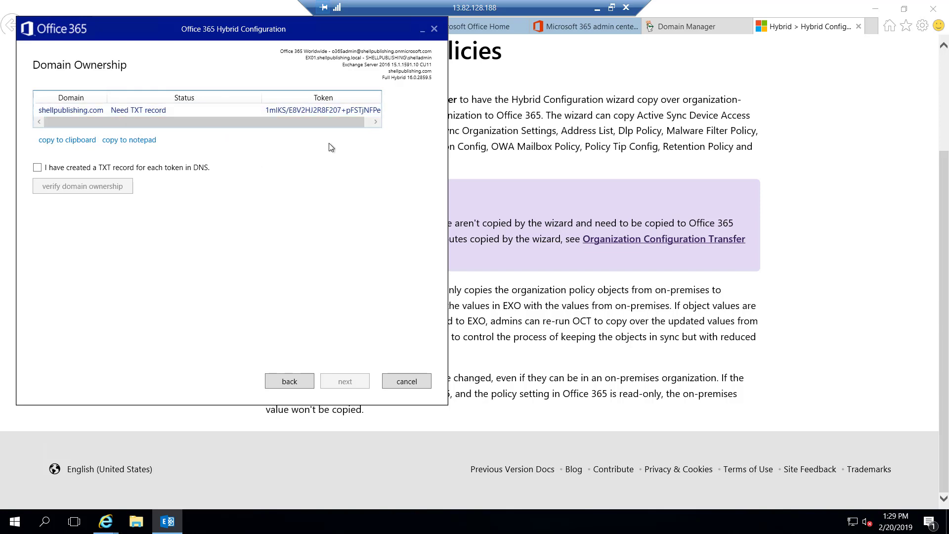
{"action": "left_click", "coordinate": [75, 142]}
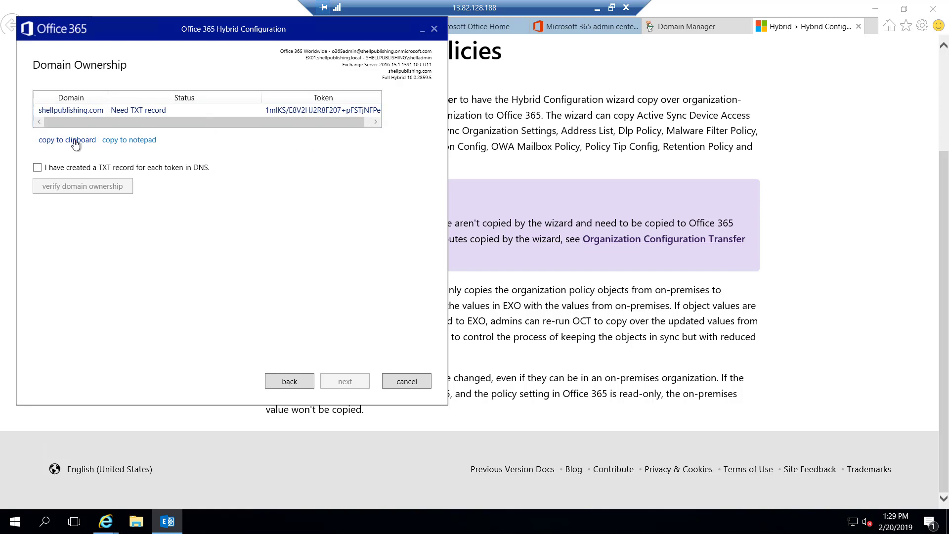
{"action": "left_click", "coordinate": [705, 29]}
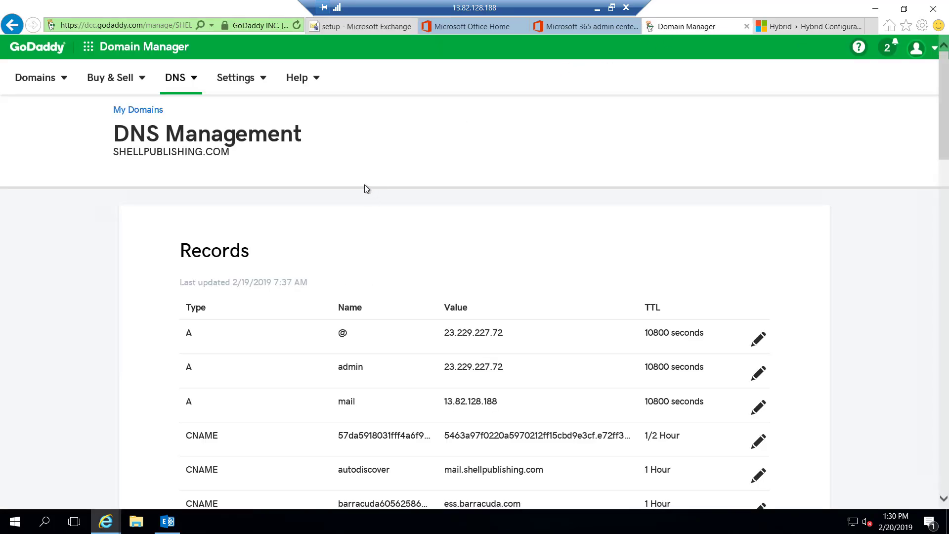
- Add and save a TXT record at host @ whose value is the pasted domain-ownership token, TTL 1 Hour
{"action": "scroll", "coordinate": [369, 186], "scroll_direction": "down", "scroll_amount": 12}
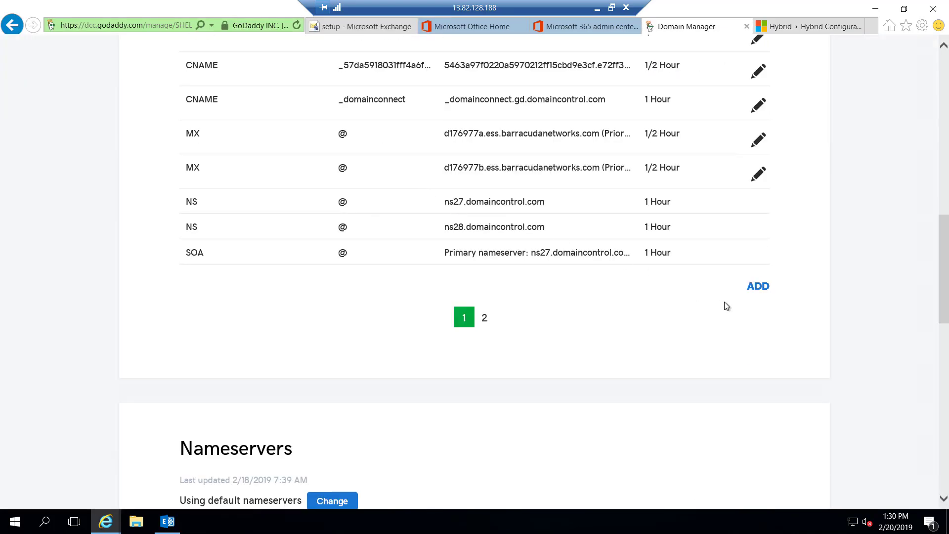
{"action": "left_click", "coordinate": [757, 287]}
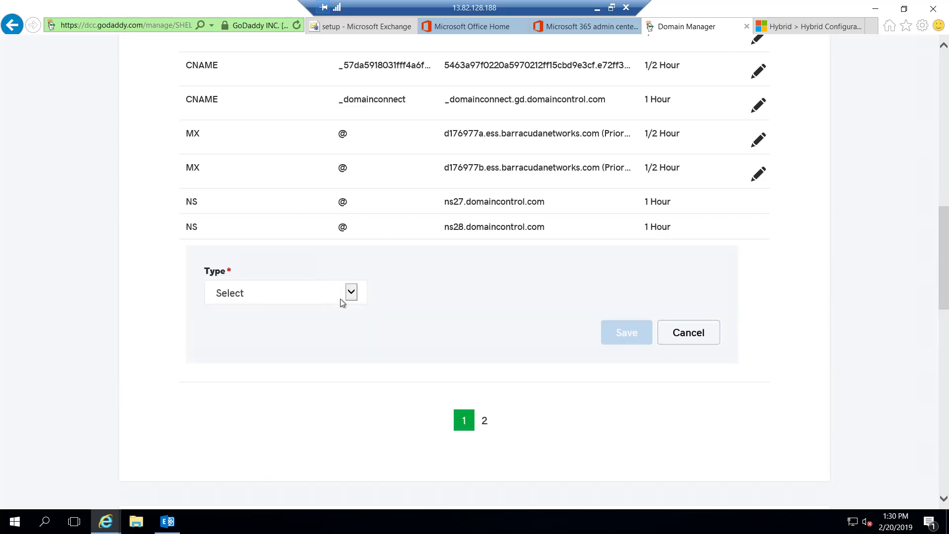
{"action": "left_click", "coordinate": [351, 293]}
{"action": "left_click", "coordinate": [241, 362]}
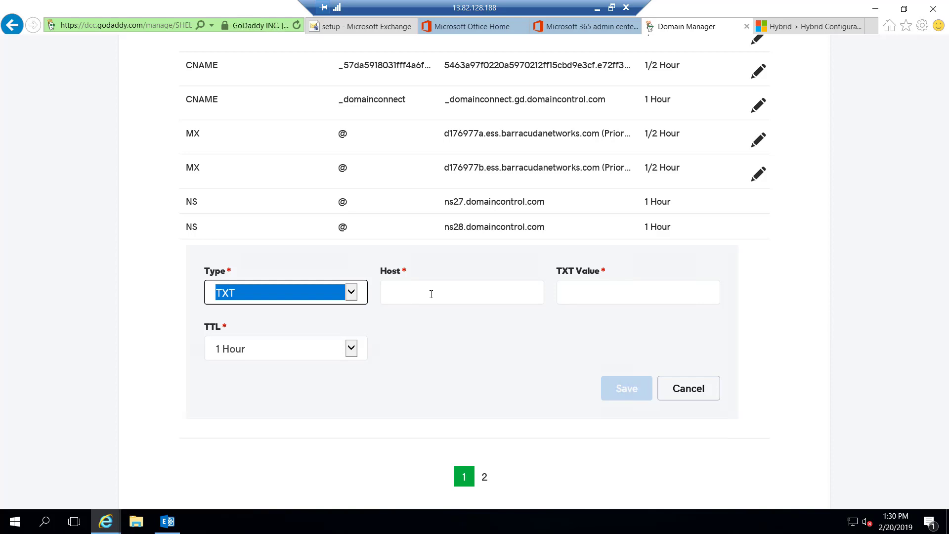
{"action": "left_click", "coordinate": [431, 293]}
{"action": "type", "text": "@"}
{"action": "left_click", "coordinate": [586, 292]}
{"action": "key", "text": "ctrl+v"}
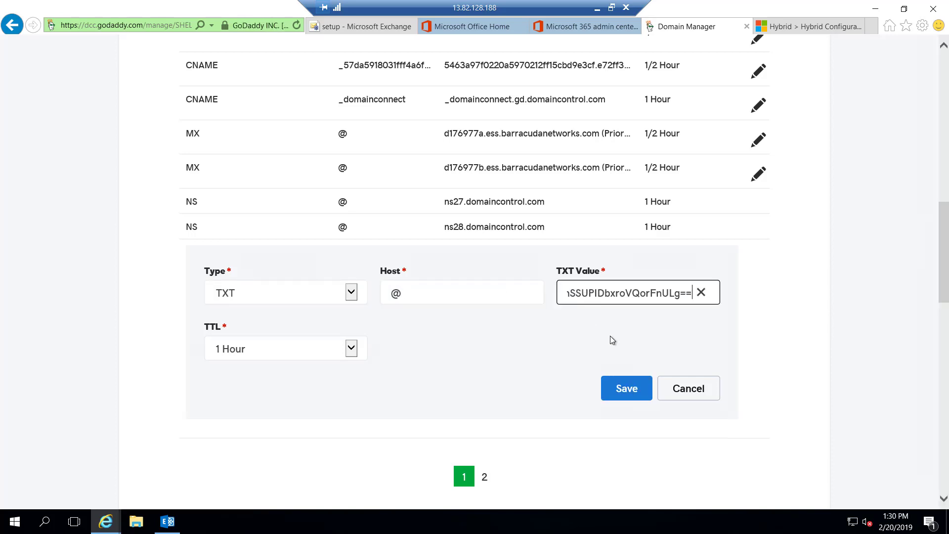
{"action": "left_click", "coordinate": [627, 388]}
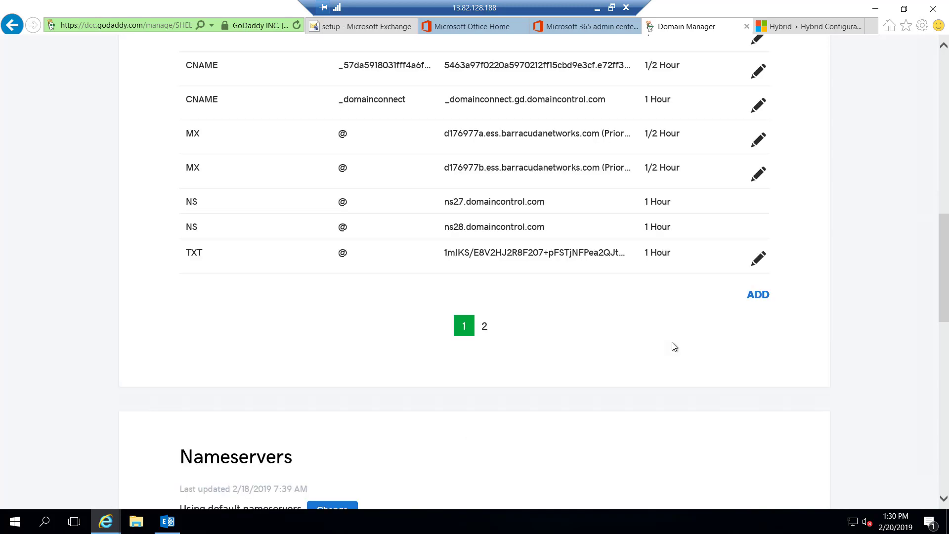
- In the Hybrid Configuration Wizard, tick 'I have created a TXT record for each token in DNS'
{"action": "left_click", "coordinate": [167, 522]}
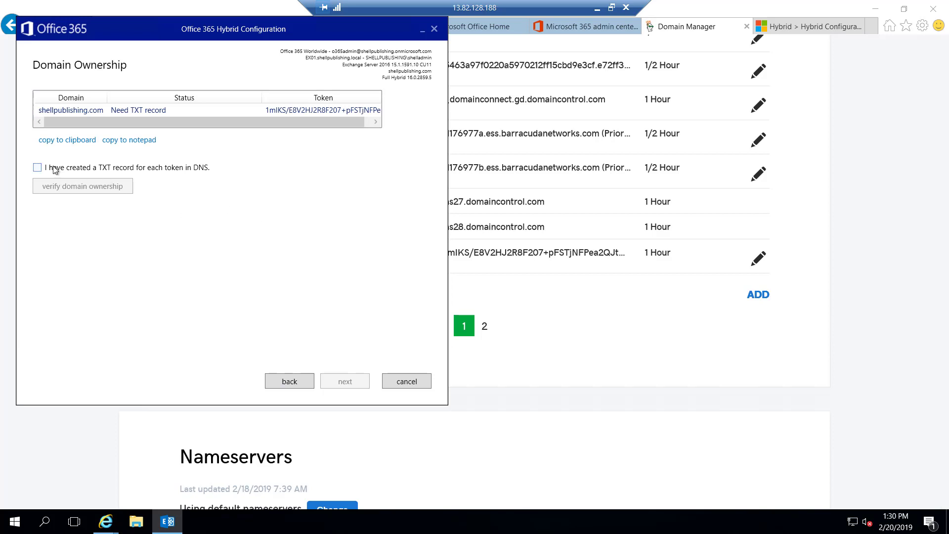
{"action": "left_click", "coordinate": [37, 168]}
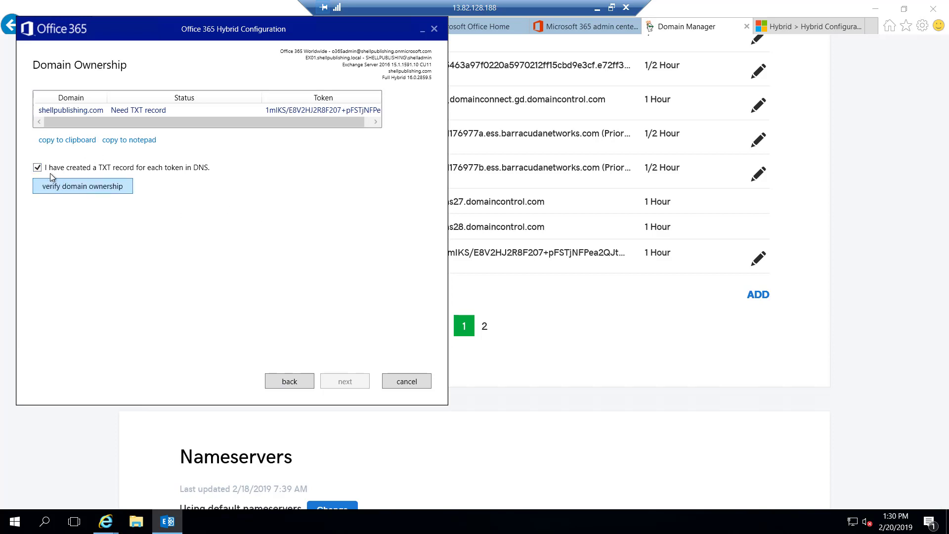
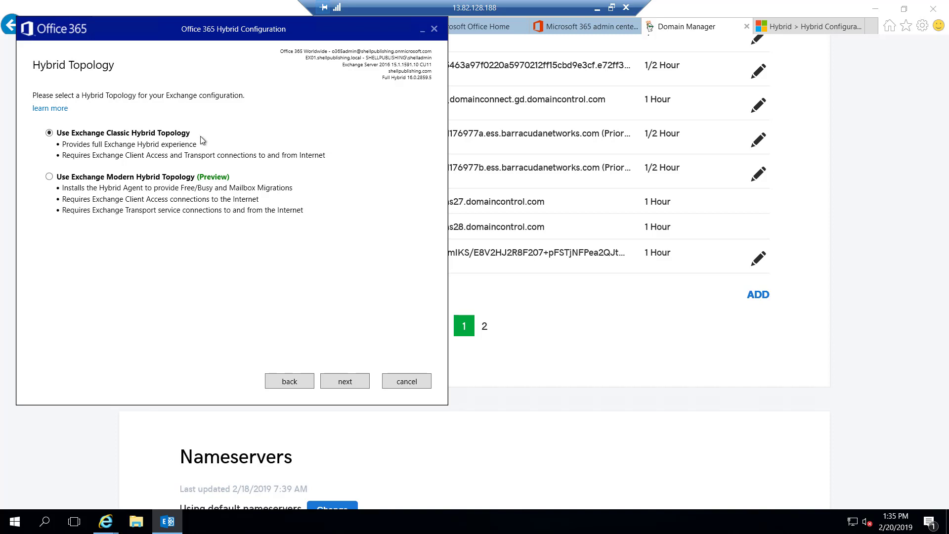
- Keep the classic topology and set the on-premises admin credential for the migration endpoint
{"action": "left_click", "coordinate": [354, 382]}
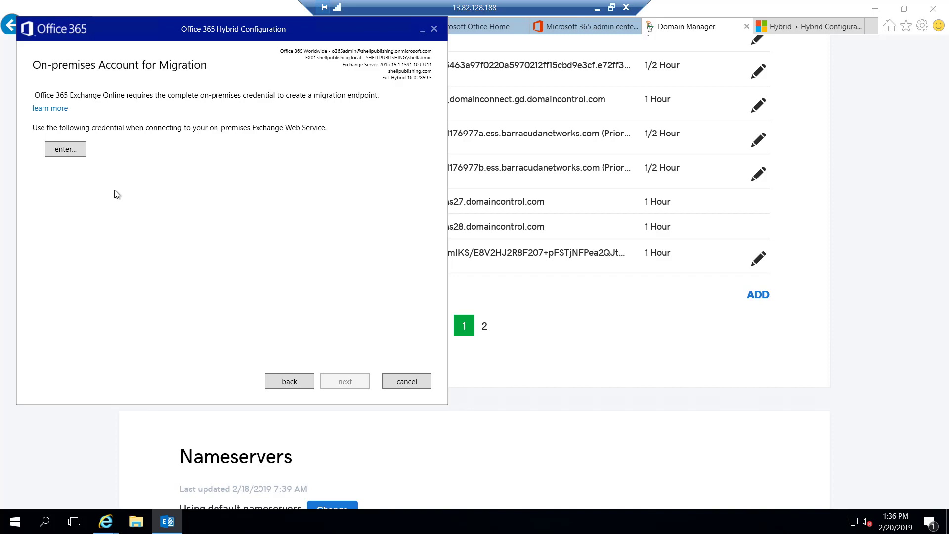
{"action": "left_click", "coordinate": [73, 149]}
{"action": "left_click", "coordinate": [181, 223]}
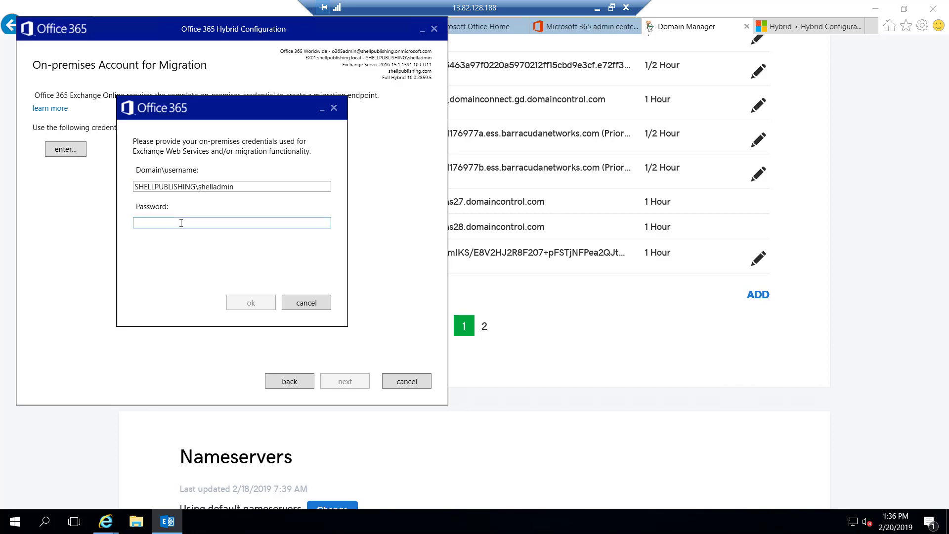
{"action": "type", "text": "*************"}
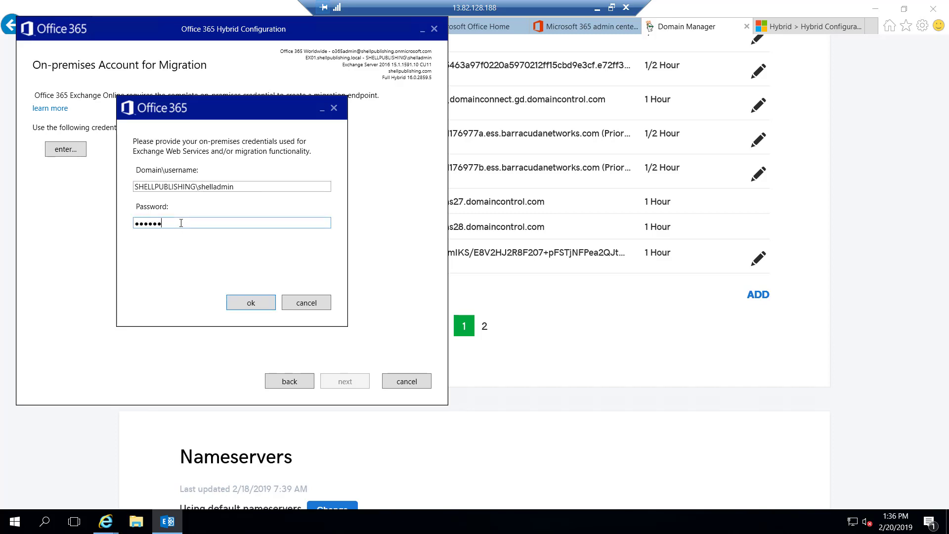
{"action": "left_click", "coordinate": [266, 306]}
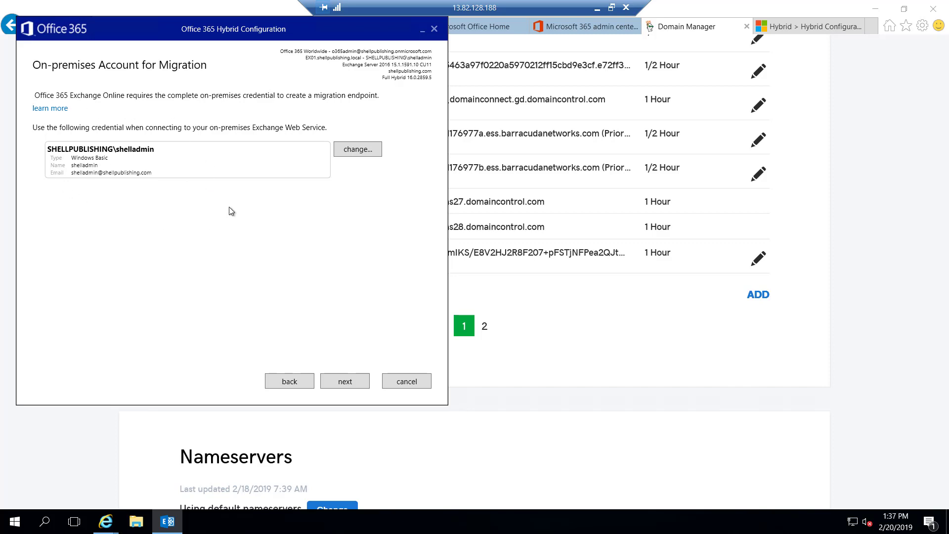
{"action": "left_click", "coordinate": [350, 380]}
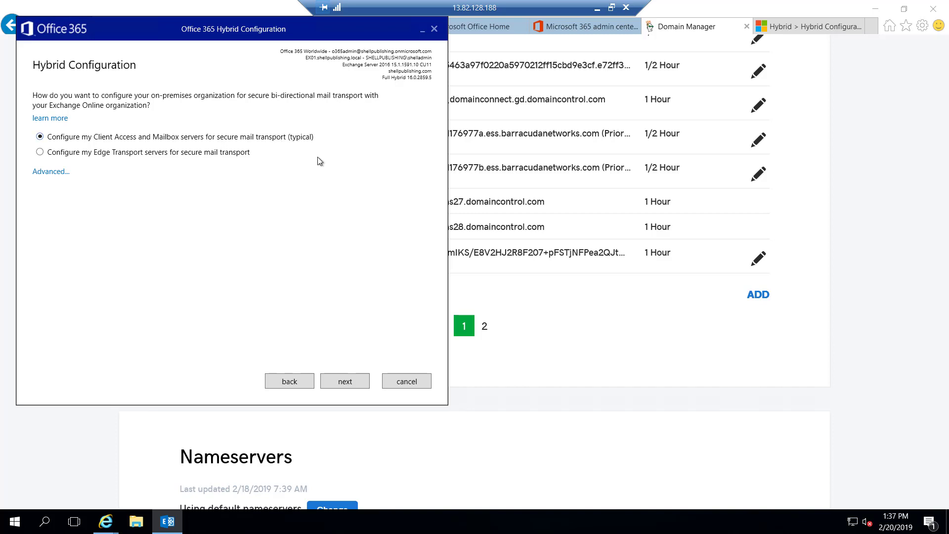
- Accept the typical transport setup and choose EX01 to host the receive connectors
{"action": "left_click", "coordinate": [354, 381]}
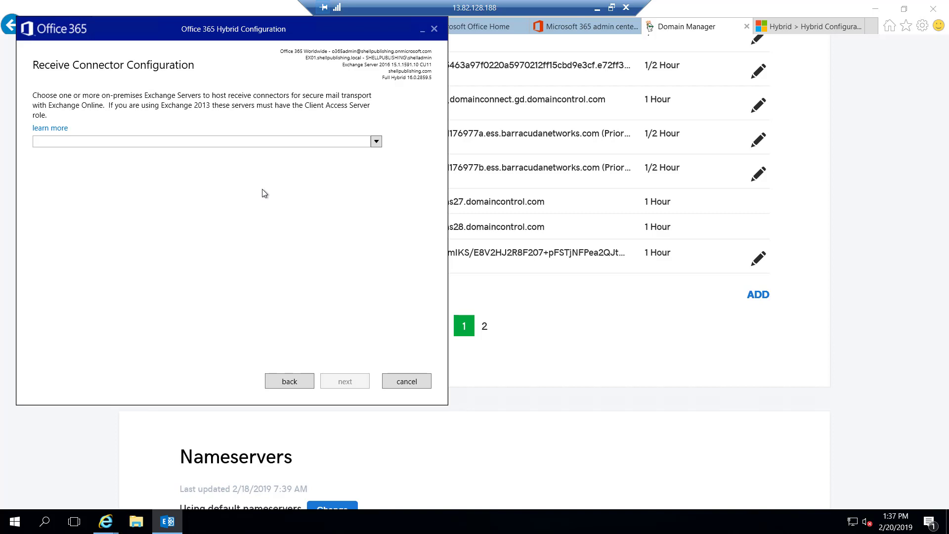
{"action": "left_click", "coordinate": [376, 142]}
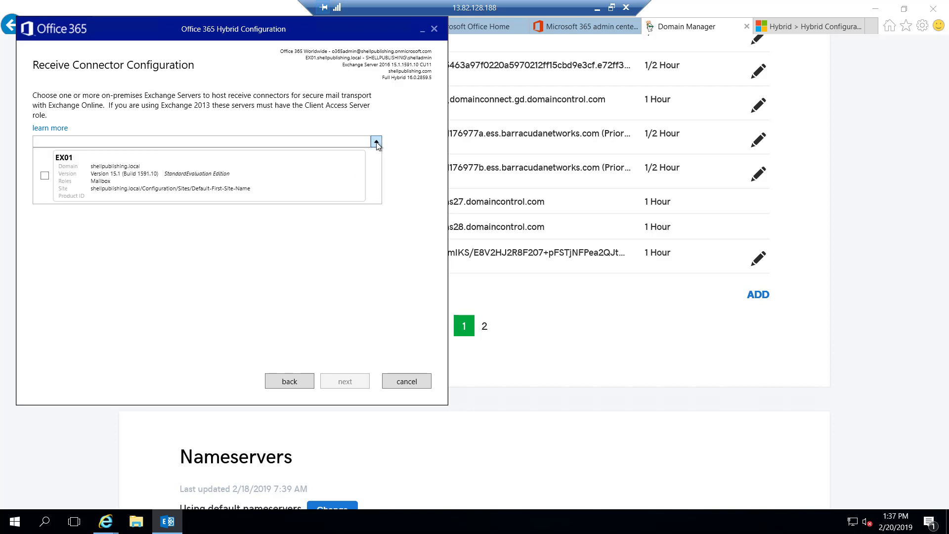
{"action": "left_click", "coordinate": [45, 176]}
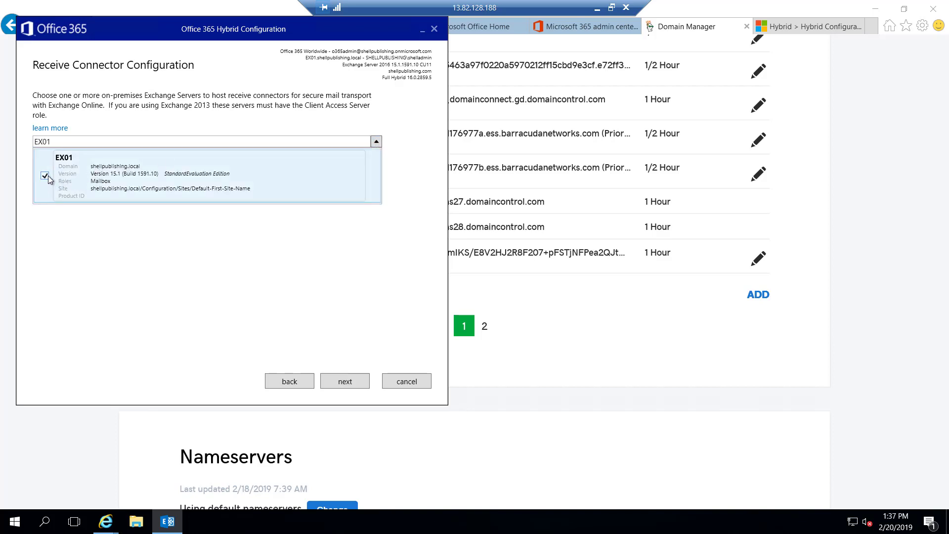
{"action": "left_click", "coordinate": [345, 382]}
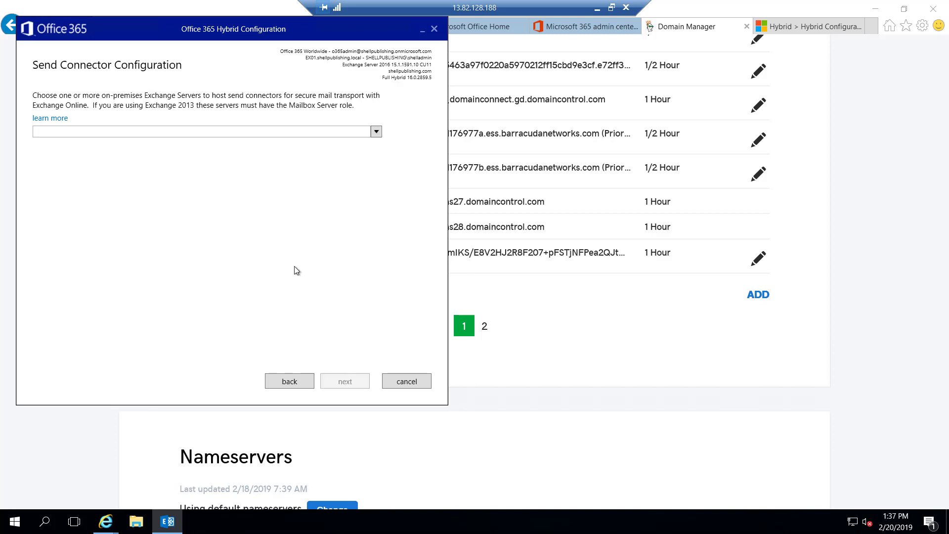
- Select EX01 as the server hosting the send connectors
{"action": "left_click", "coordinate": [377, 132]}
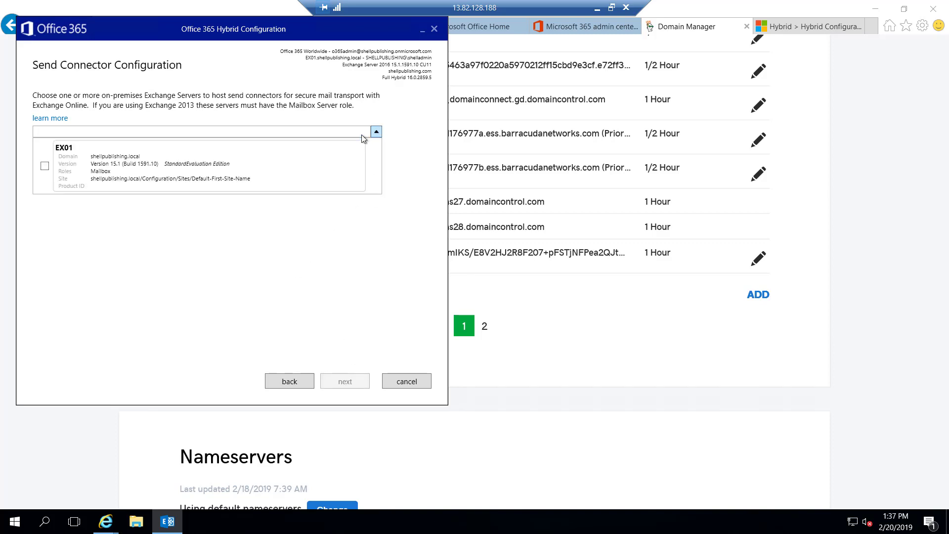
{"action": "left_click", "coordinate": [45, 167]}
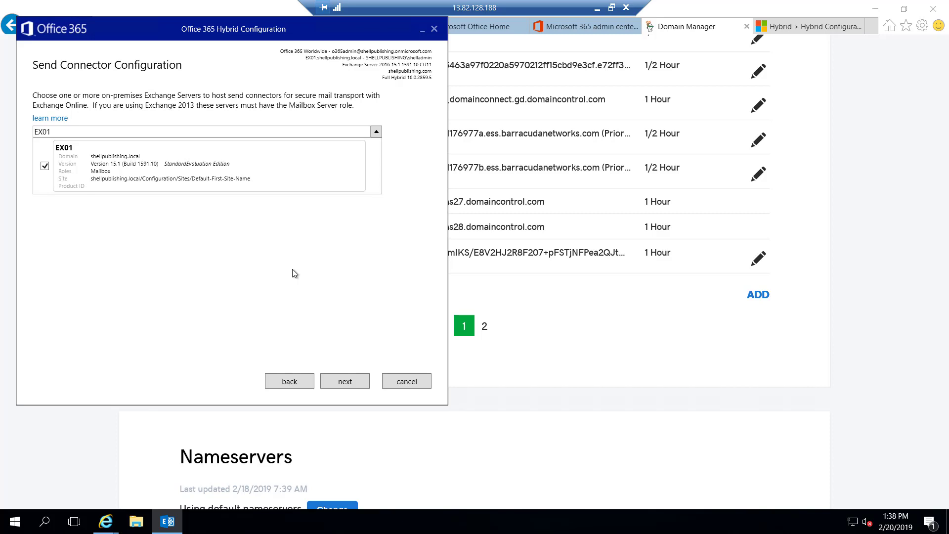
{"action": "left_click", "coordinate": [351, 383]}
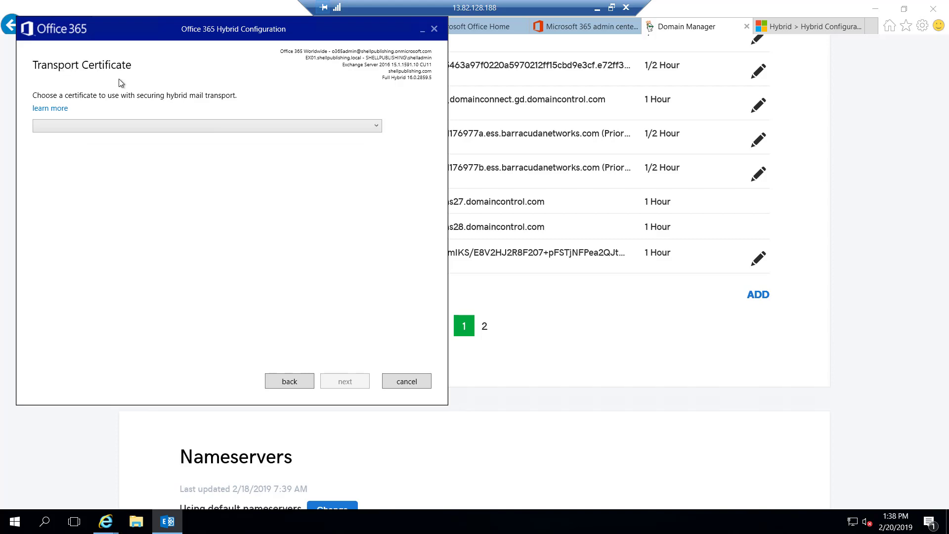
- Choose the mail.shellpublishing.com certificate for secure hybrid mail transport
{"action": "left_click", "coordinate": [376, 126]}
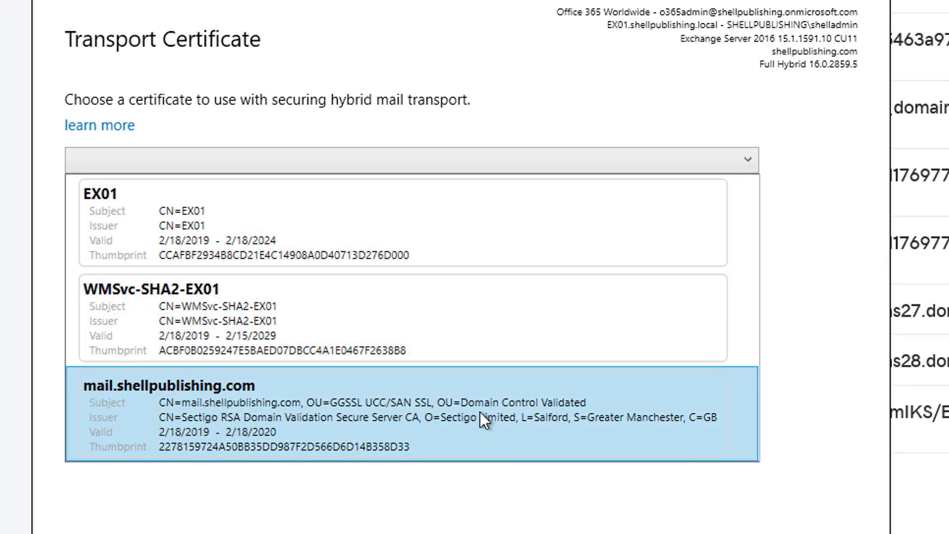
{"action": "left_click", "coordinate": [481, 418]}
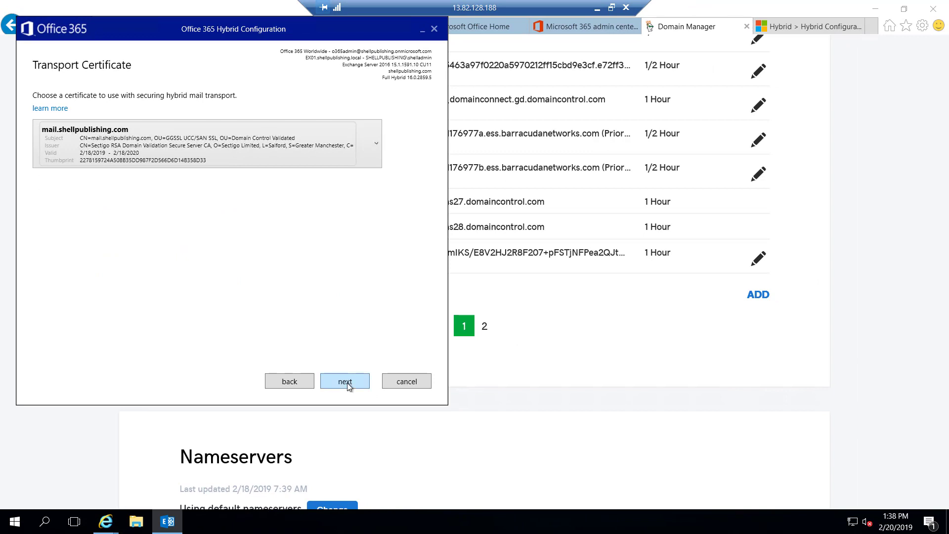
{"action": "left_click", "coordinate": [345, 381]}
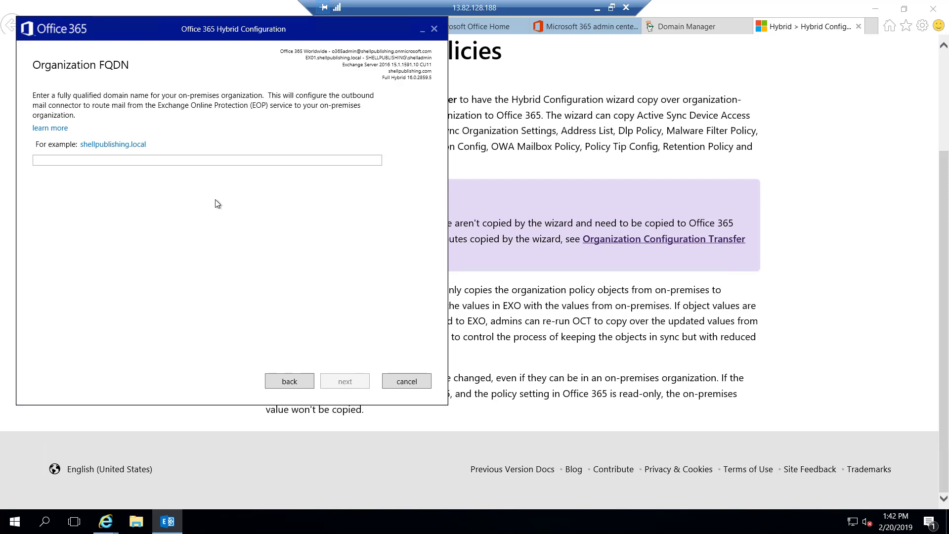
- Enter mail.shellpublishing.com as the on-premises organization FQDN
{"action": "left_click", "coordinate": [247, 160]}
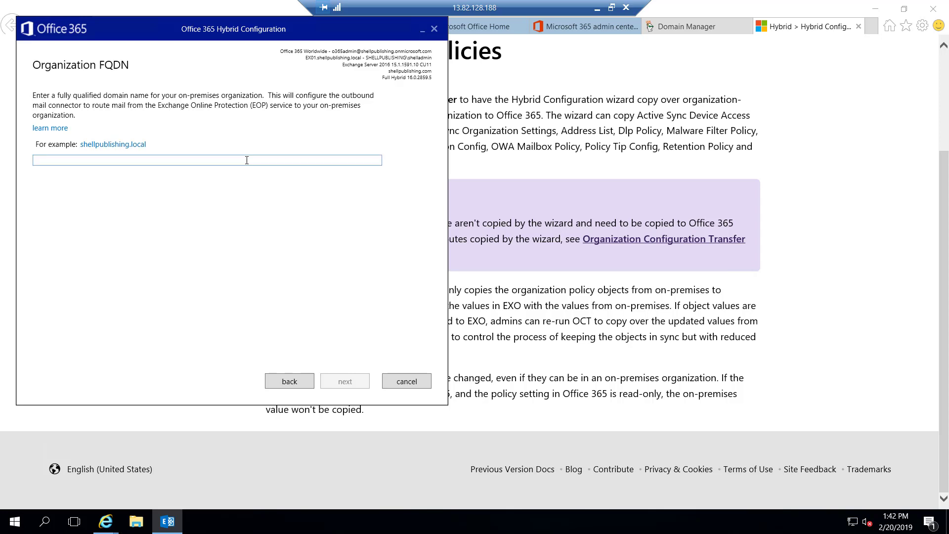
{"action": "type", "text": "mail.shellpublishing.com"}
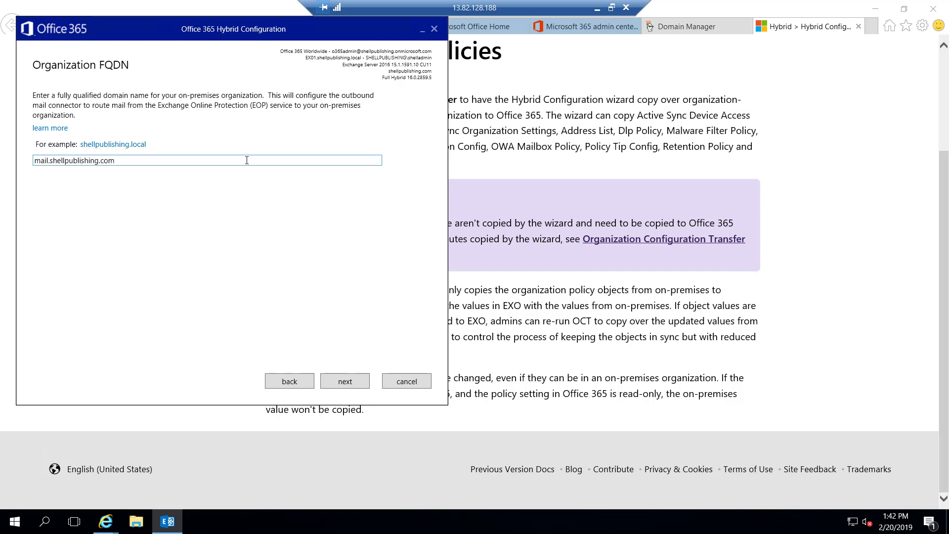
{"action": "left_click", "coordinate": [344, 381]}
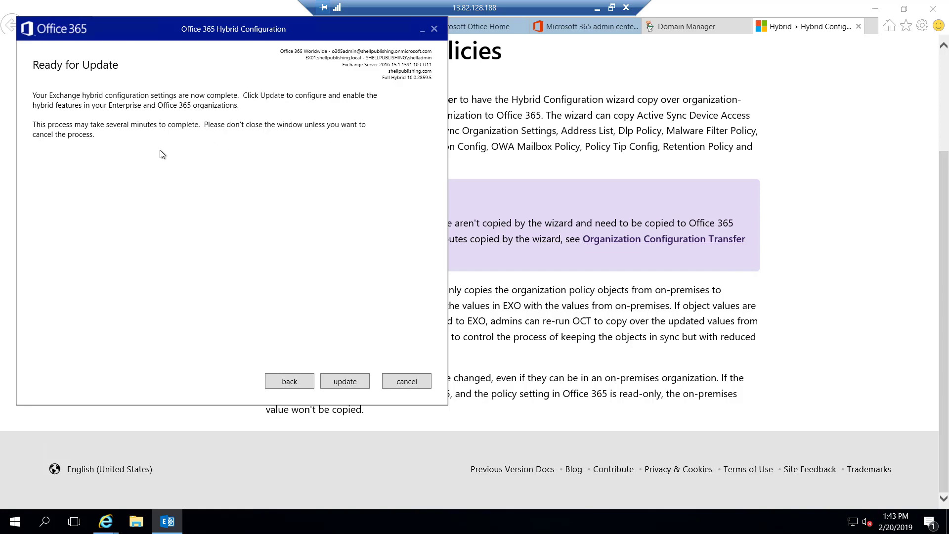
- Run the update from the Ready for Update page to apply the hybrid configuration
{"action": "left_click", "coordinate": [344, 382]}
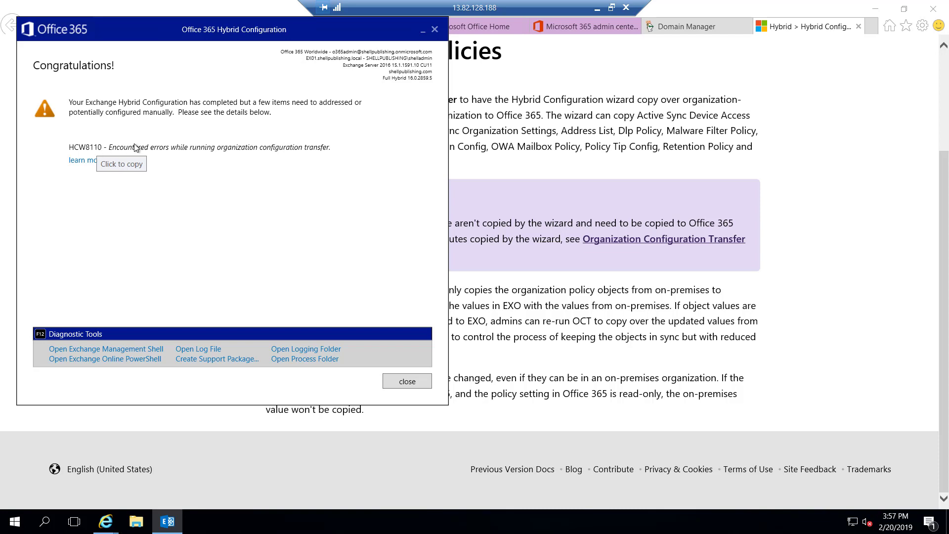
- Open the Microsoft Support article for the HCW8110 organization configuration transfer warning
{"action": "left_click", "coordinate": [87, 165]}
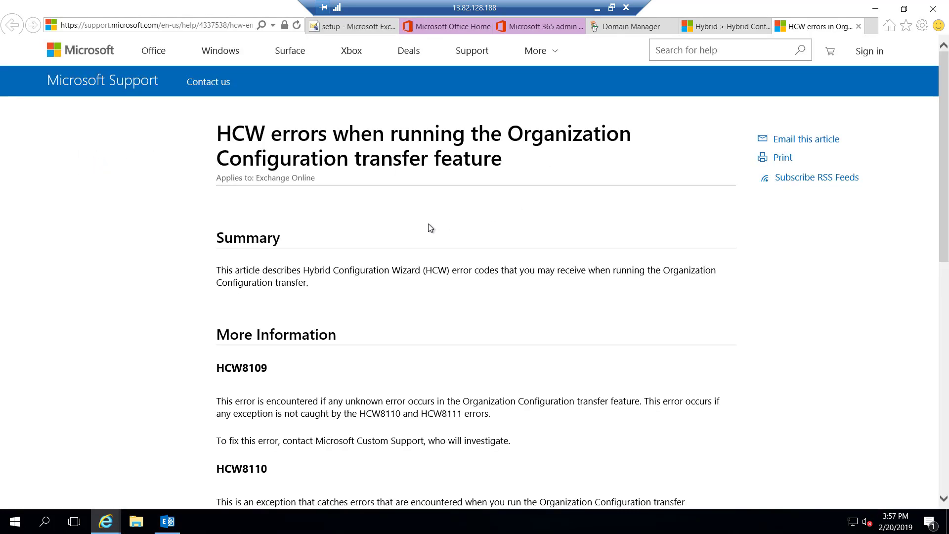
- Highlight HCW8110 in the article, then open the wizard's log file and start a Notepad search
{"action": "scroll", "coordinate": [428, 224], "scroll_direction": "down", "scroll_amount": 6}
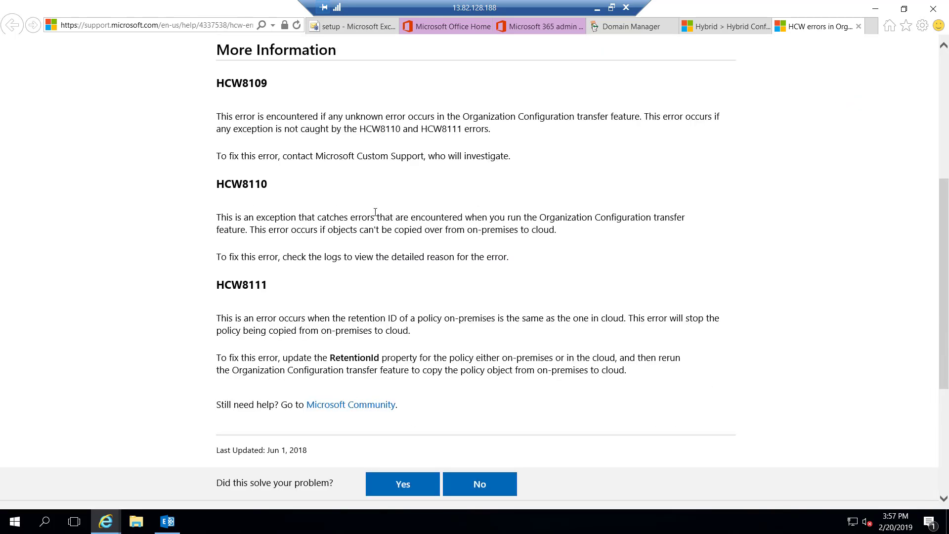
{"action": "left_click_drag", "start_coordinate": [217, 184], "coordinate": [268, 184]}
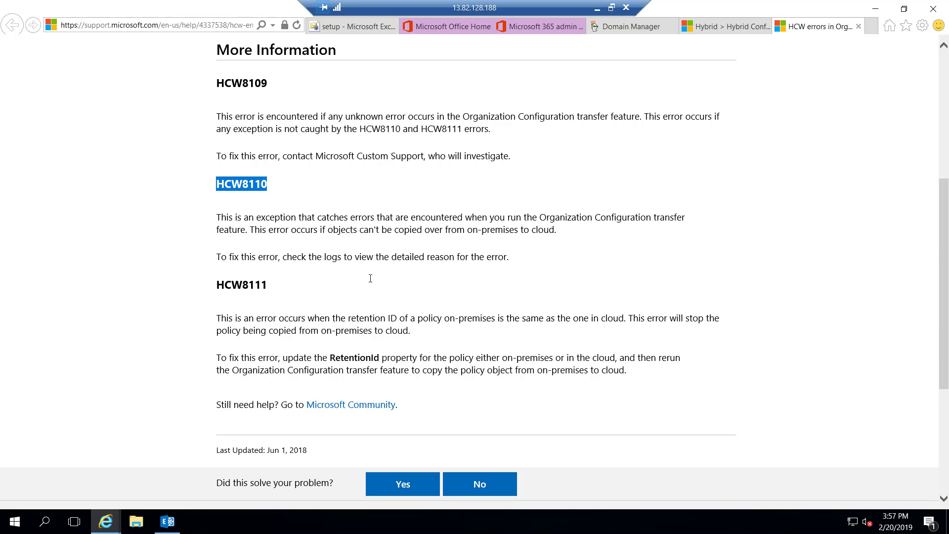
{"action": "left_click", "coordinate": [167, 525]}
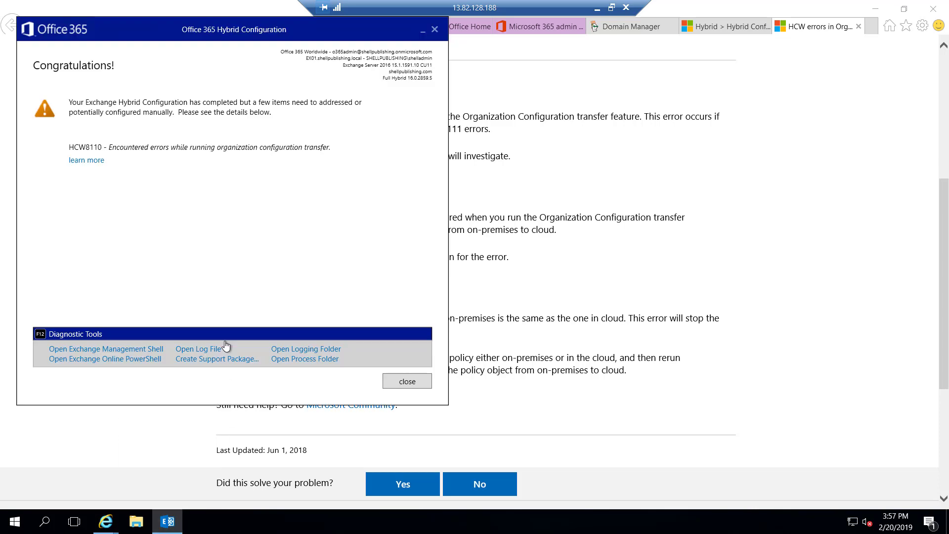
{"action": "left_click", "coordinate": [205, 349]}
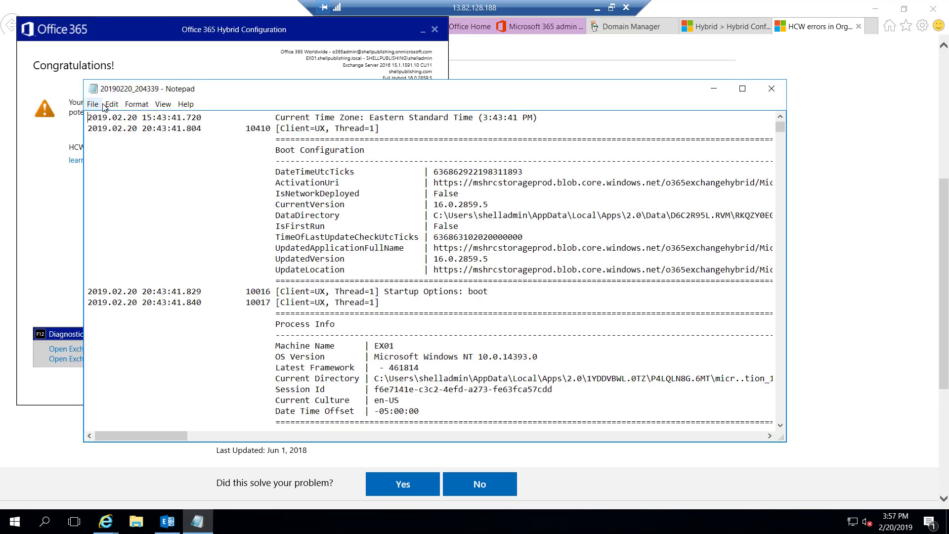
{"action": "left_click", "coordinate": [112, 104]}
- Search the log for 'error' and highlight DlpPolicy on the failing Management Role entry
{"action": "left_click", "coordinate": [144, 187]}
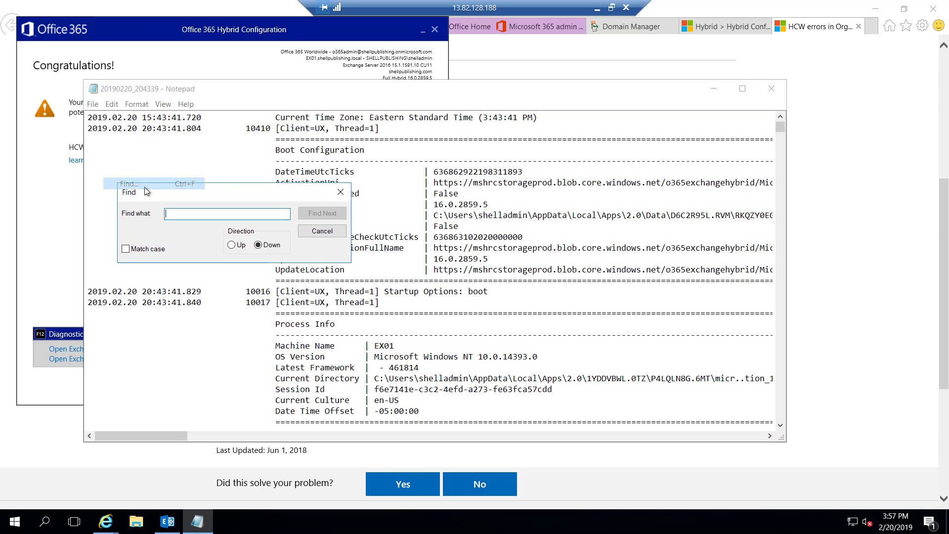
{"action": "type", "text": "error"}
{"action": "key", "text": "Return"}
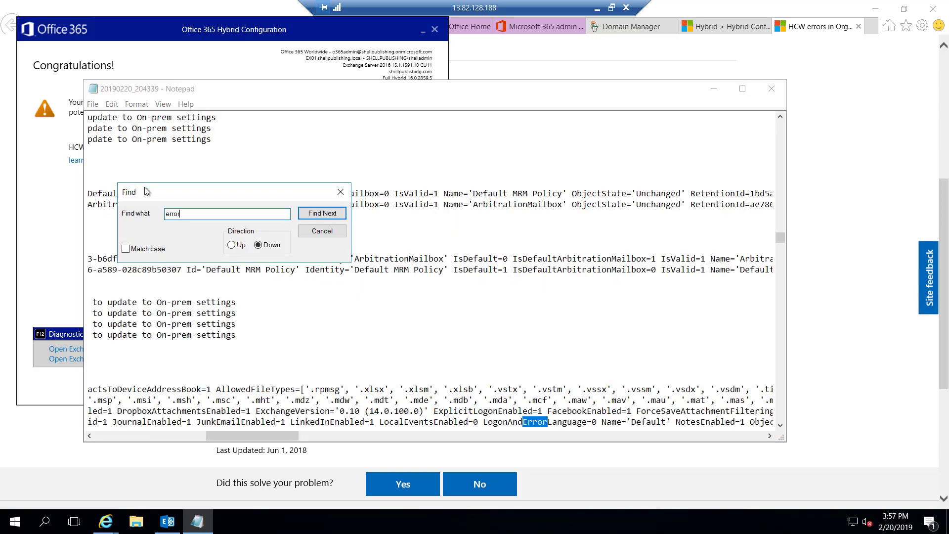
{"action": "left_click", "coordinate": [319, 214]}
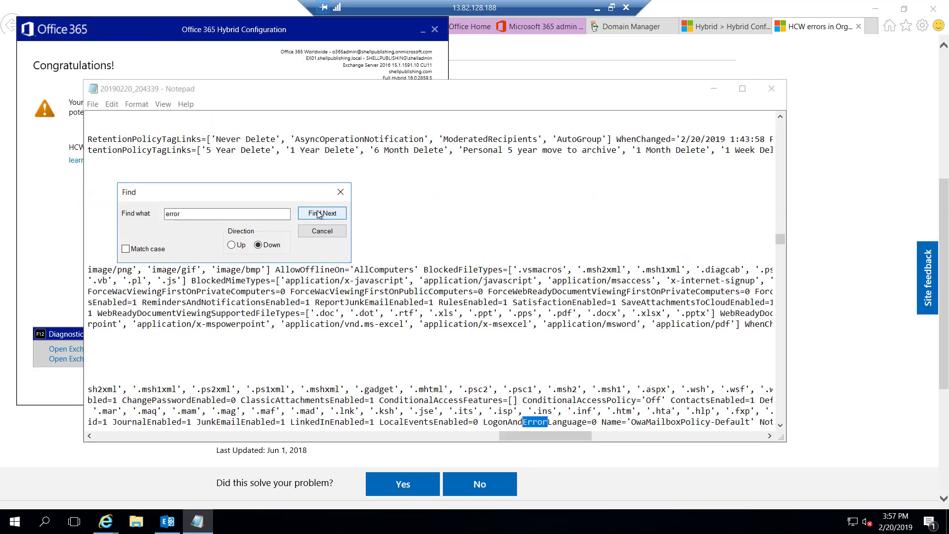
{"action": "left_click", "coordinate": [318, 213]}
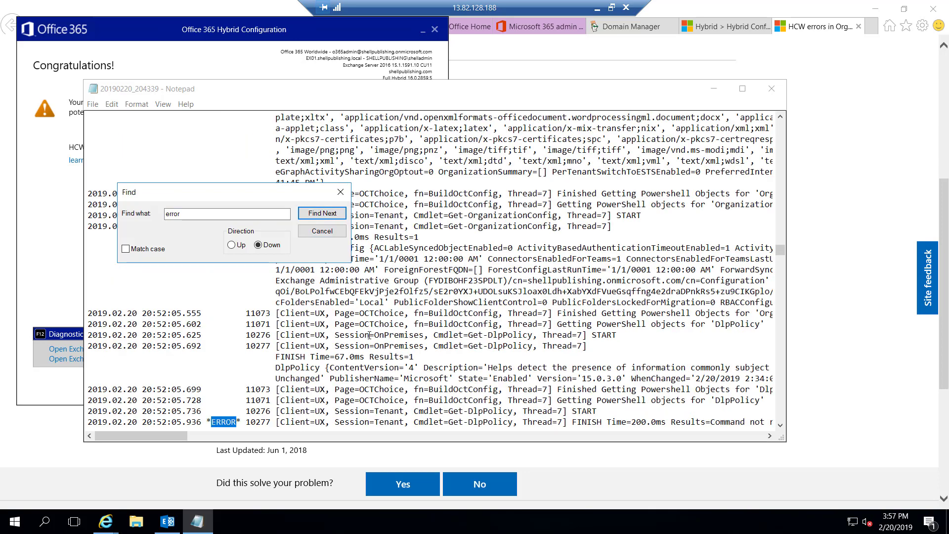
{"action": "double_click", "coordinate": [225, 424]}
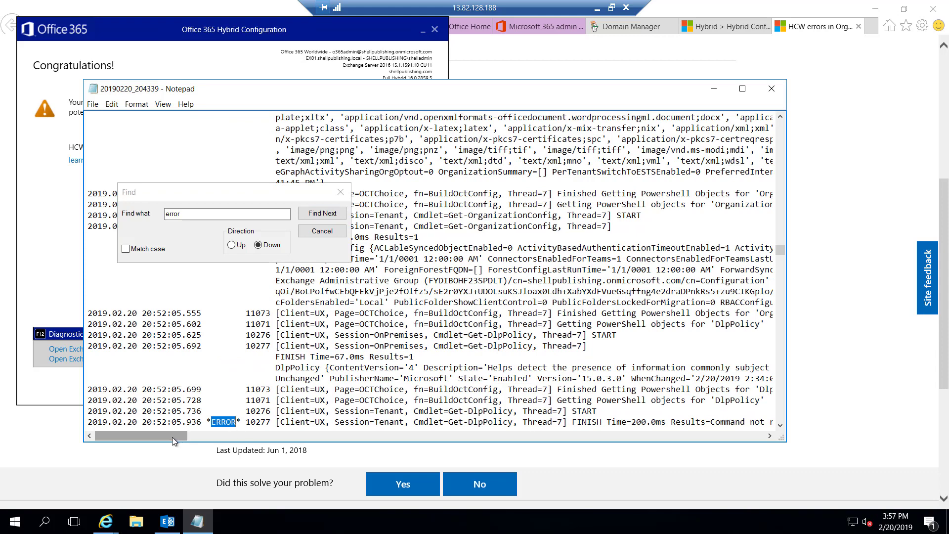
{"action": "left_click_drag", "start_coordinate": [173, 437], "coordinate": [238, 419]}
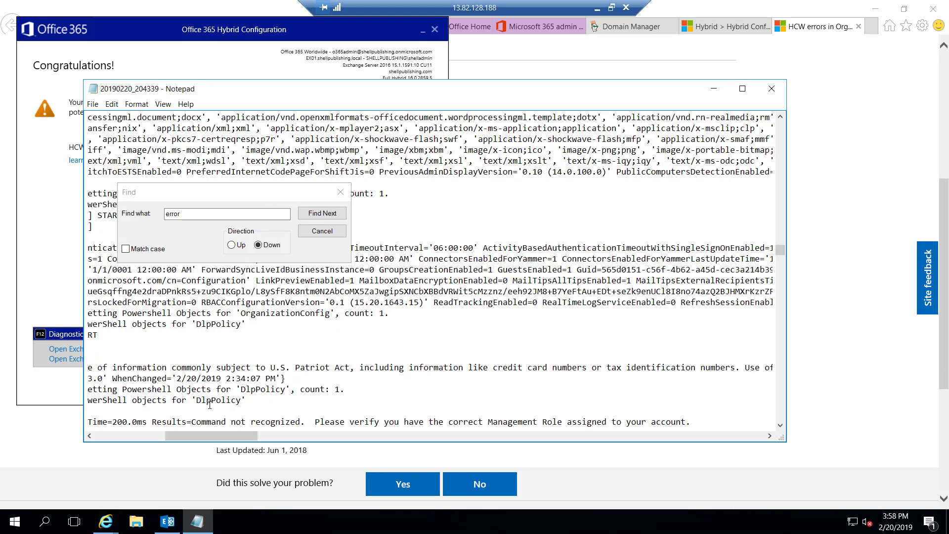
{"action": "left_click_drag", "start_coordinate": [199, 400], "coordinate": [338, 426]}
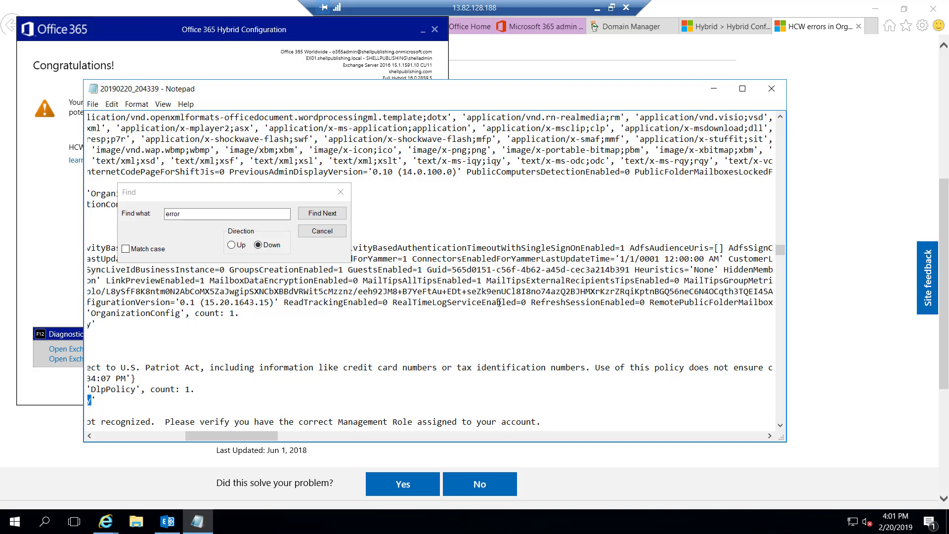
- Close the Hybrid Configuration Wizard window, keeping Notepad open at the DlpPolicy log entry
{"action": "left_click", "coordinate": [158, 38]}
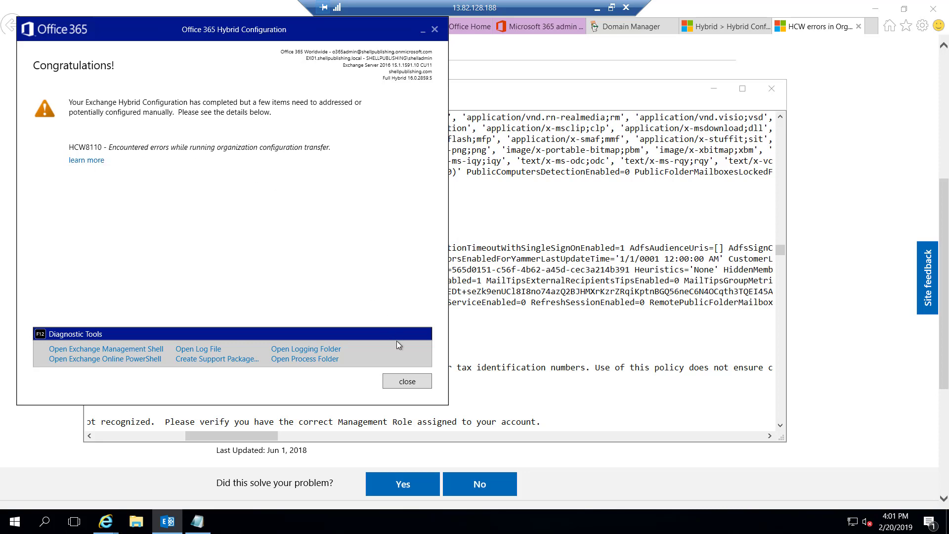
{"action": "left_click", "coordinate": [416, 383]}
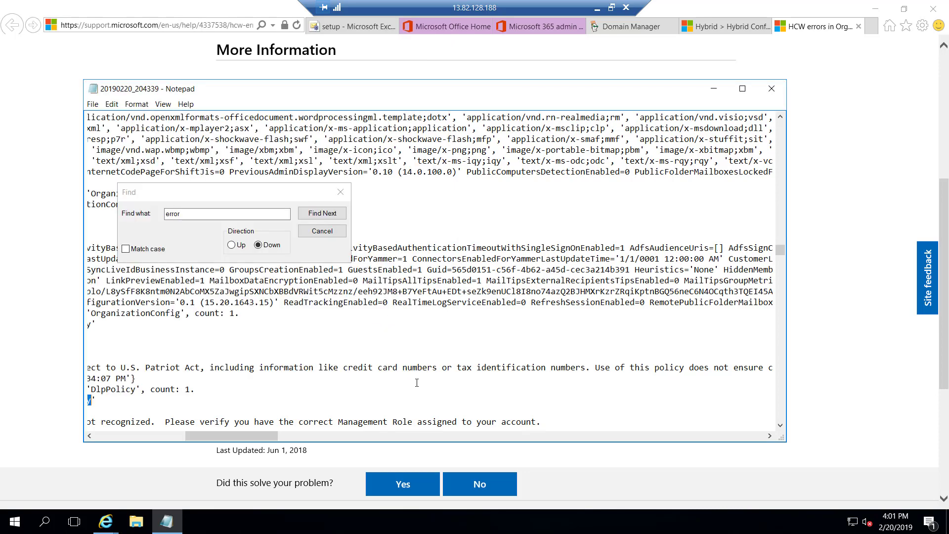